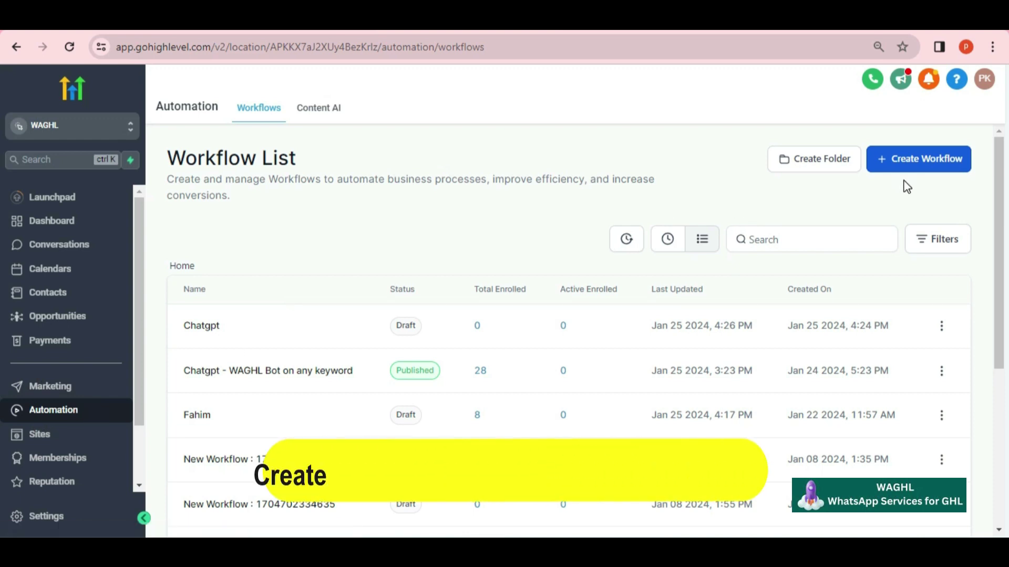
- Create a new workflow from scratch with a Customer Replied trigger
click(922, 157)
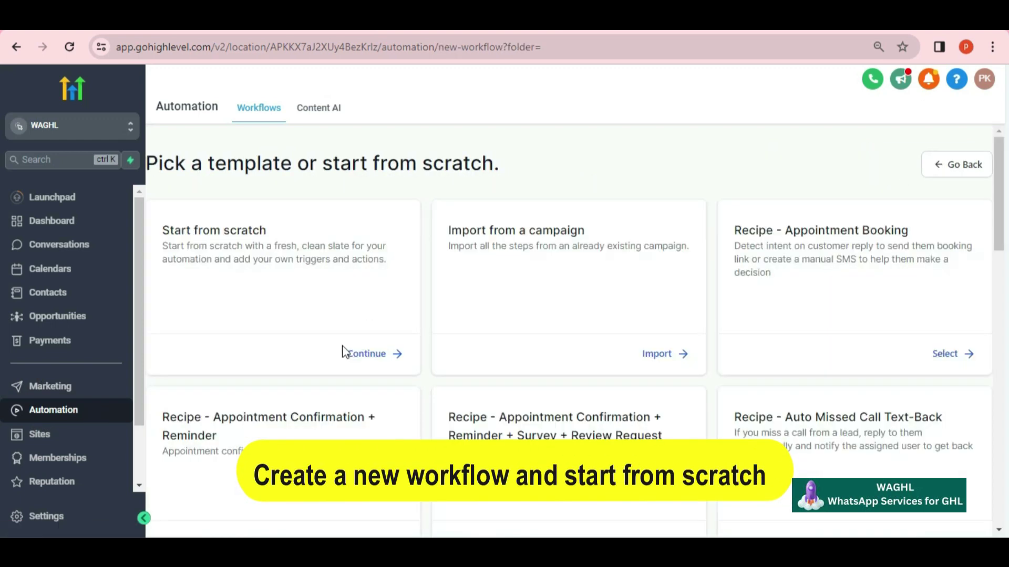
click(368, 356)
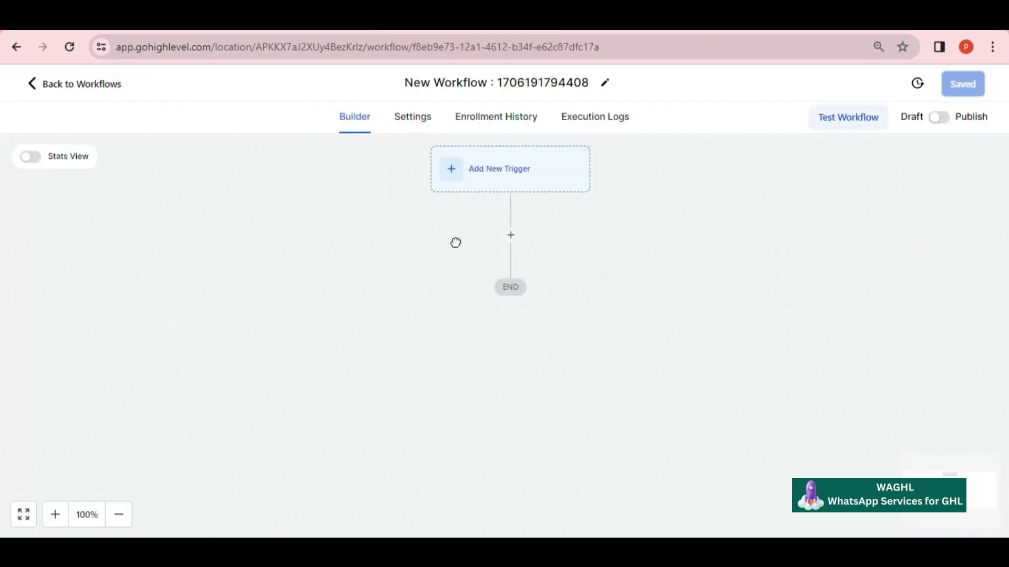
click(496, 184)
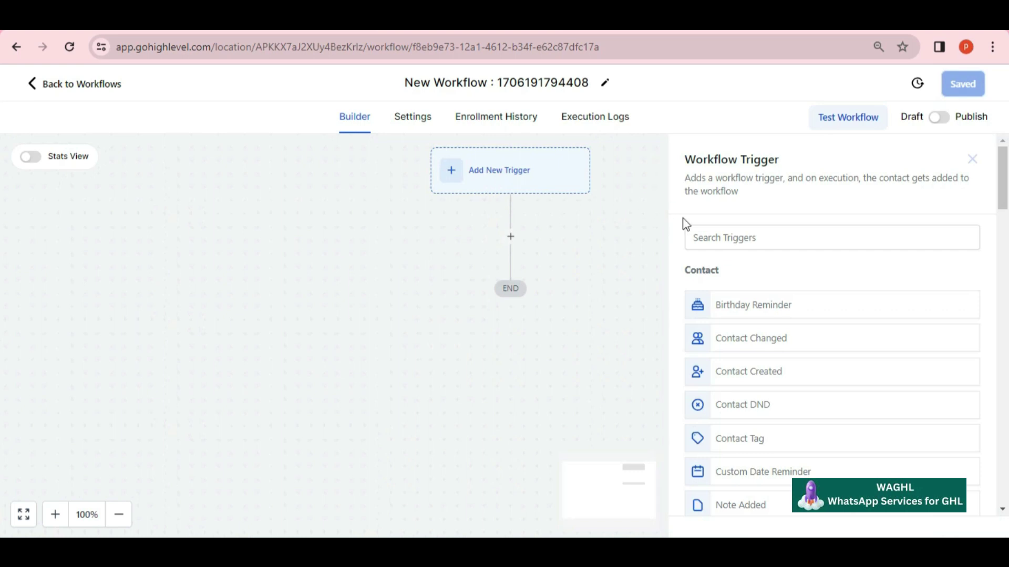
click(709, 237)
text(cust)
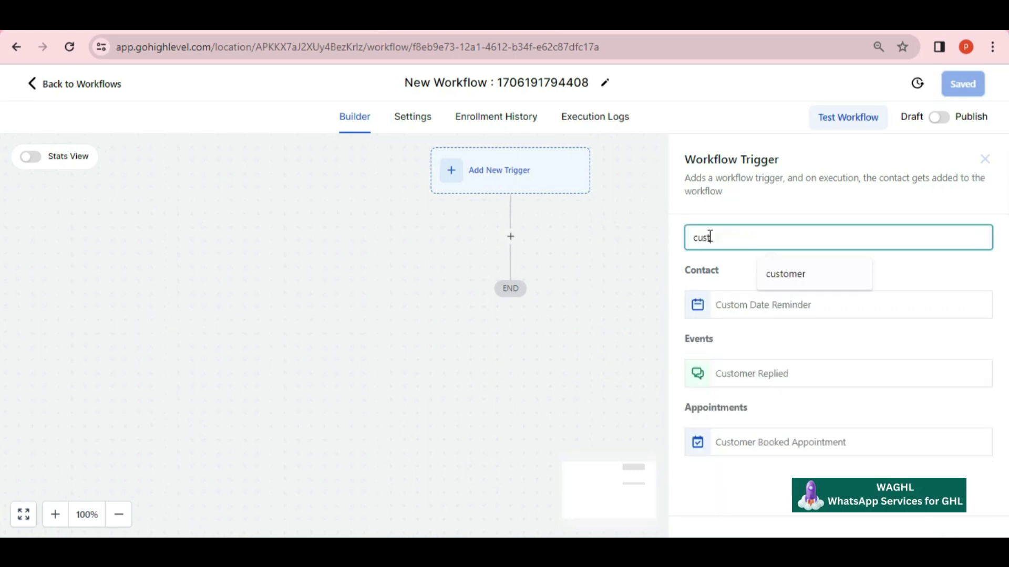
click(730, 371)
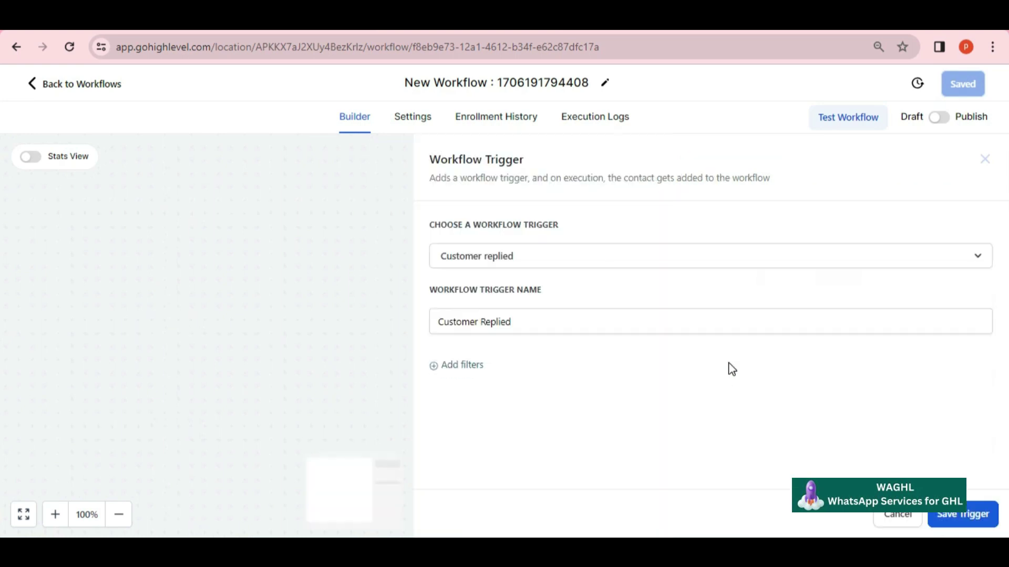
- Filter the trigger by Reply channel and turn on Allow re-entry in workflow settings
click(455, 365)
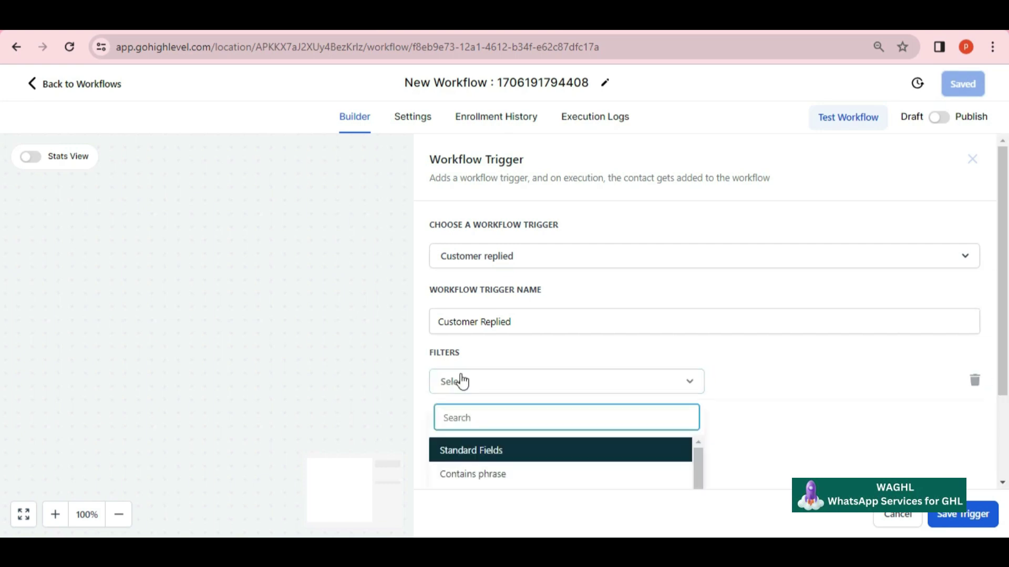
text(repl)
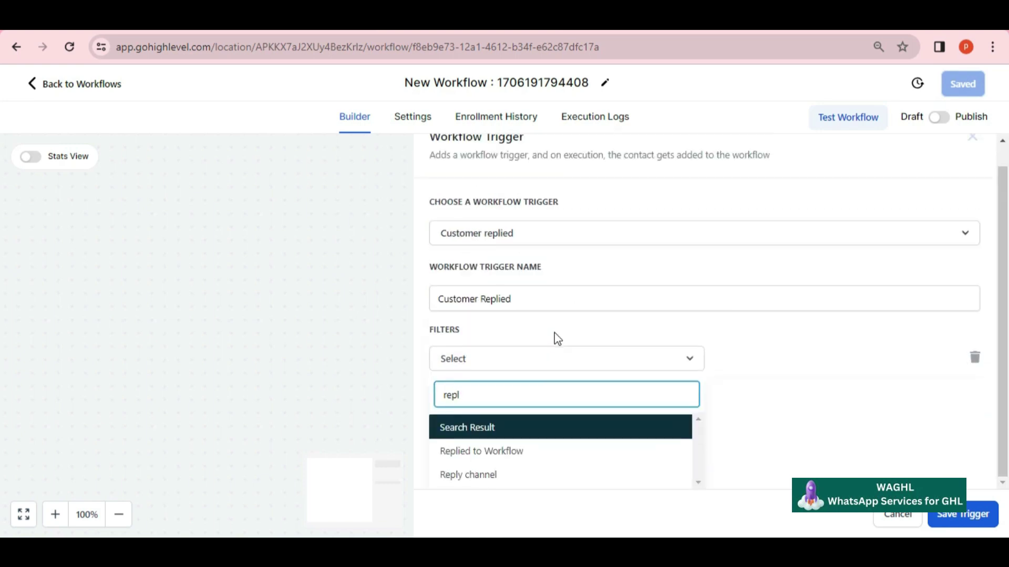
click(480, 477)
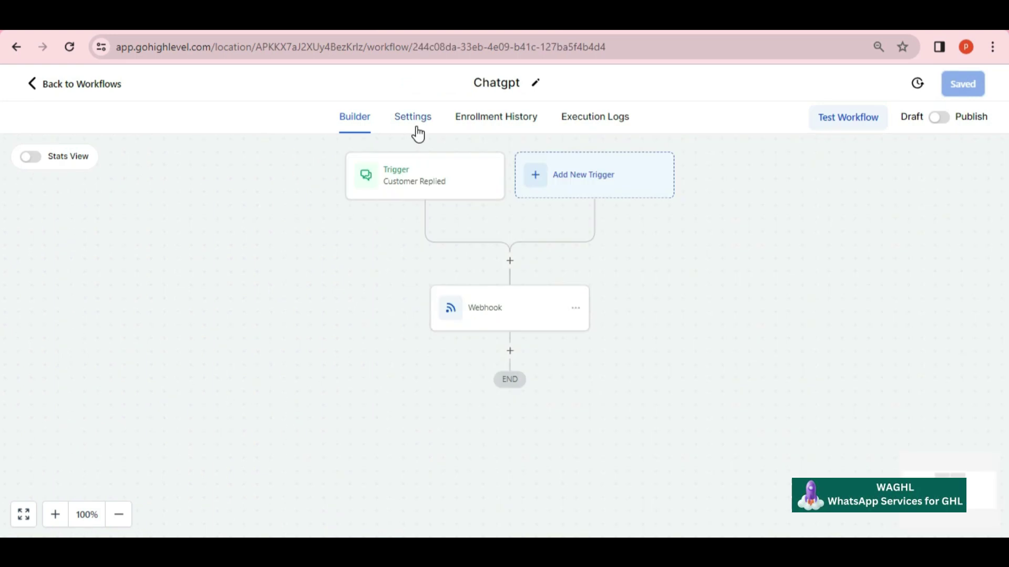
click(418, 129)
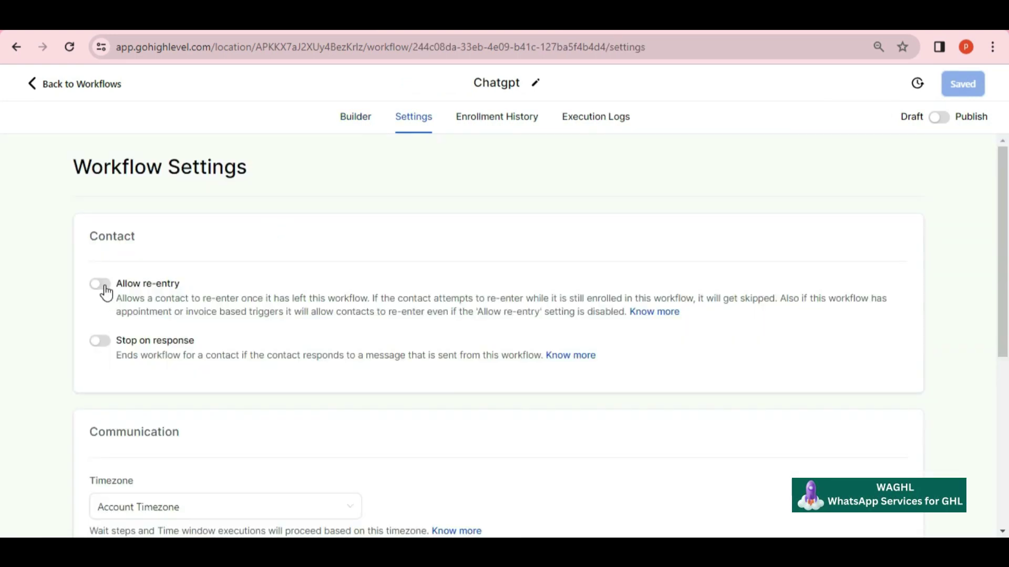
click(104, 288)
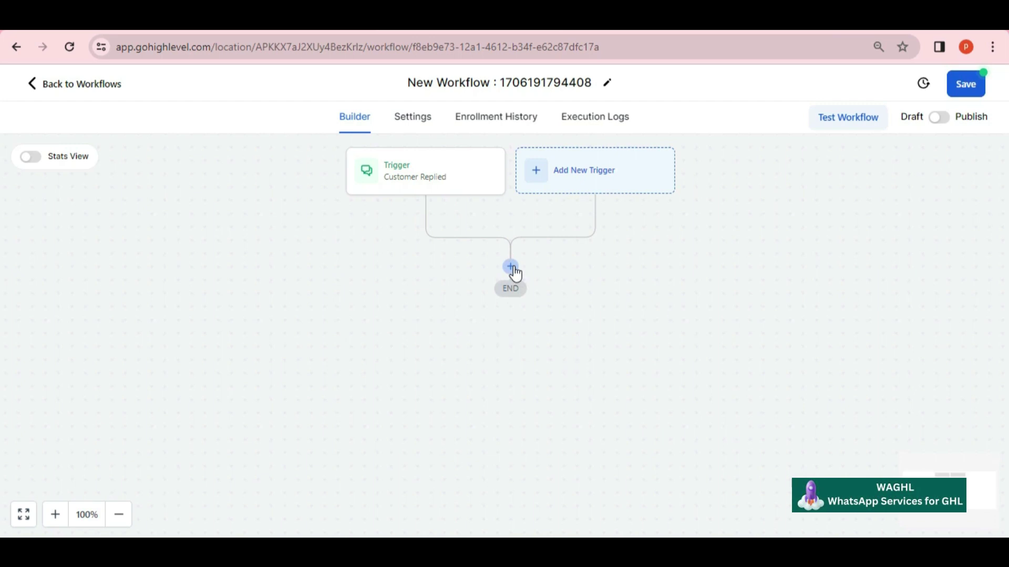
click(510, 267)
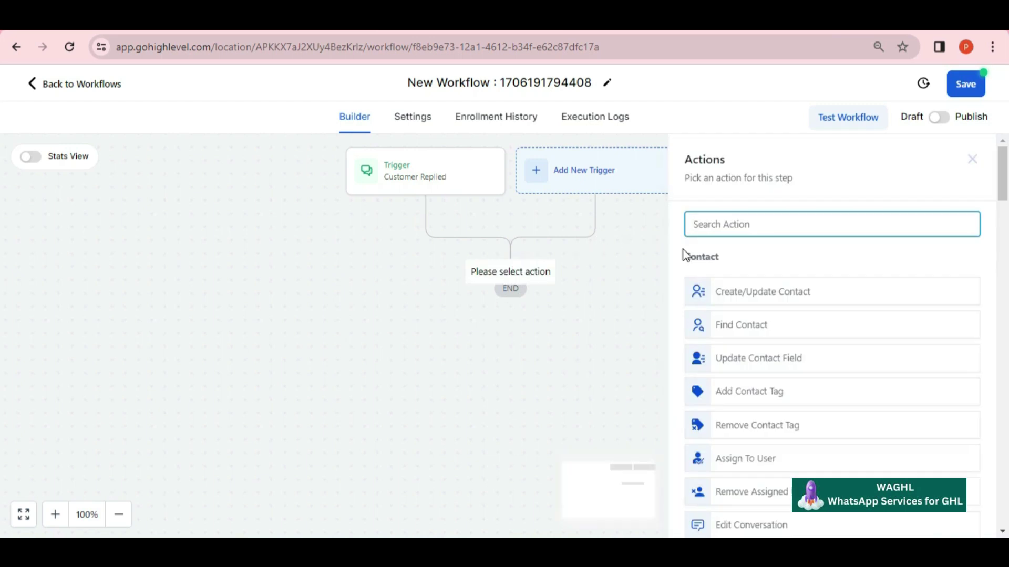
text(webh)
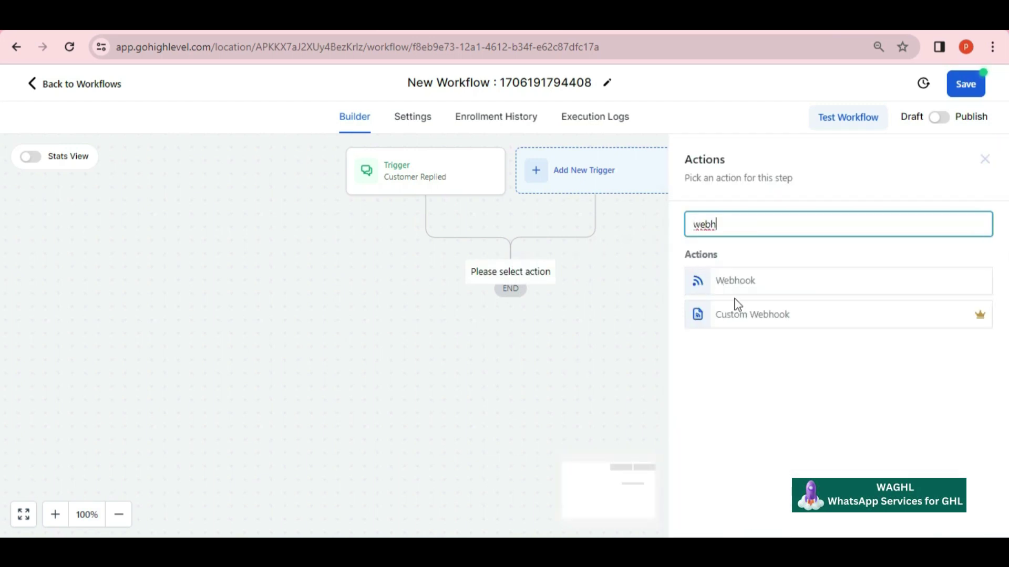
click(773, 283)
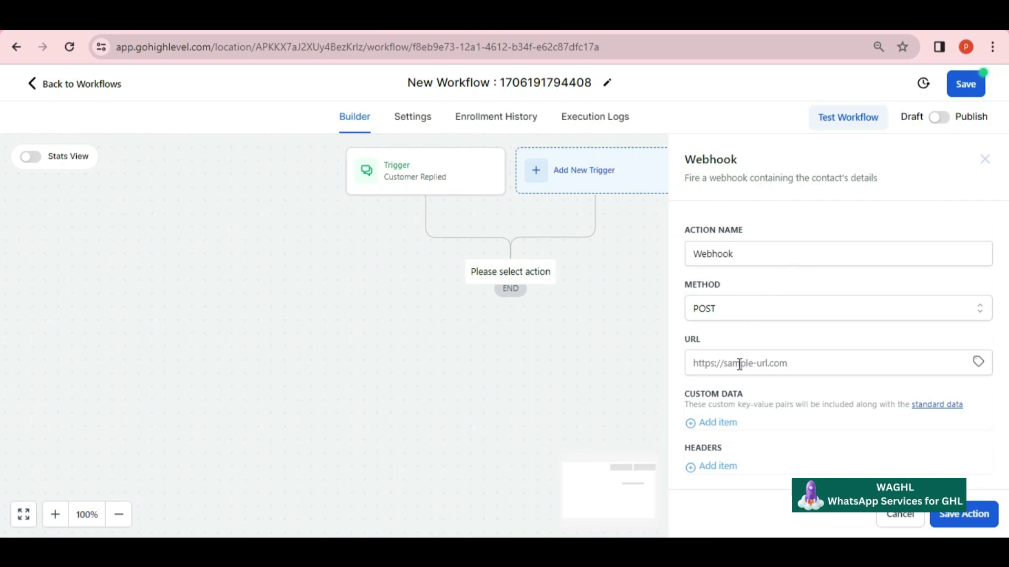
key(alt+Tab)
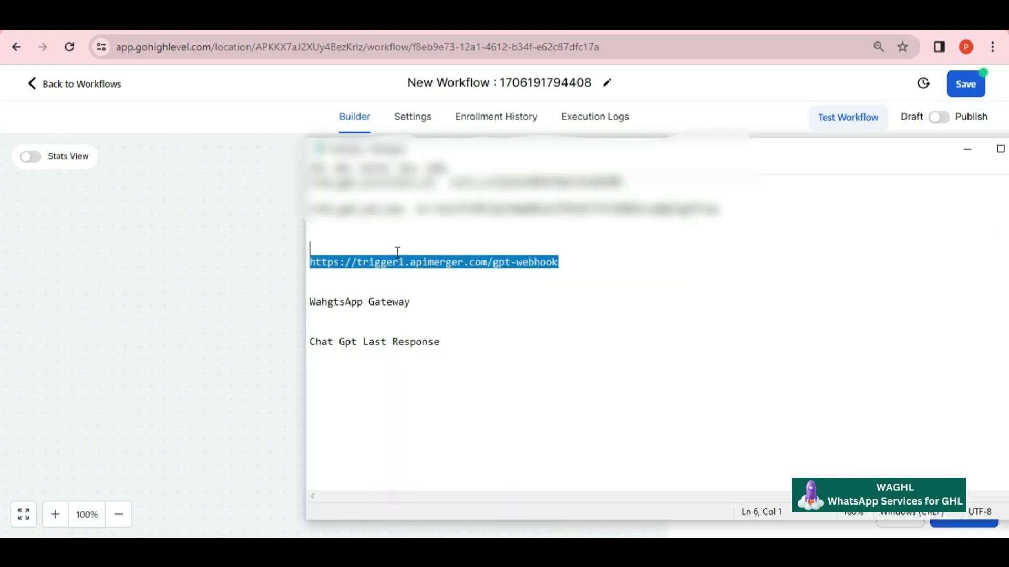
shift+click(337, 262)
shift+click(306, 263)
key(ctrl+c)
key(alt+Tab)
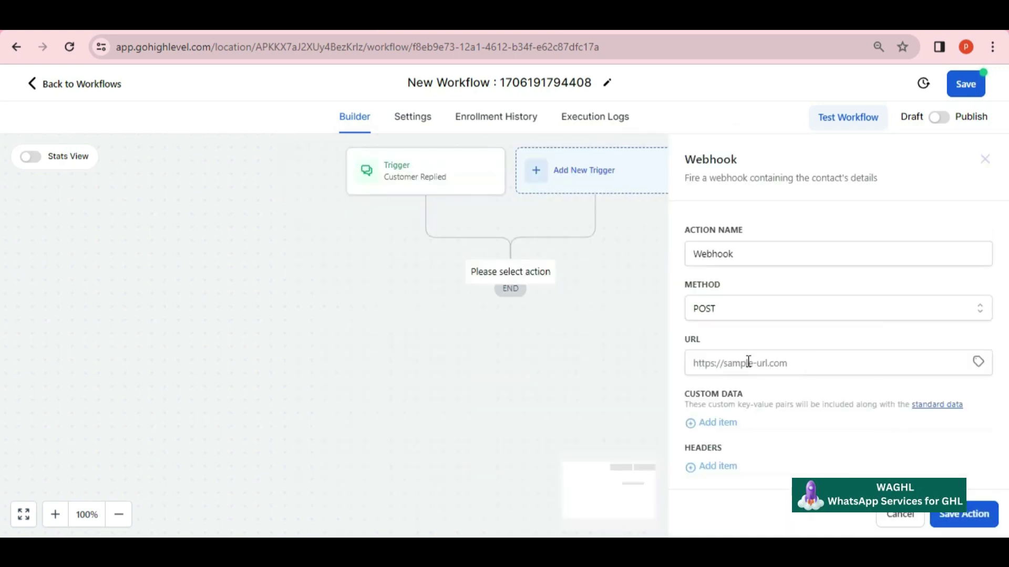
click(750, 361)
key(ctrl+v)
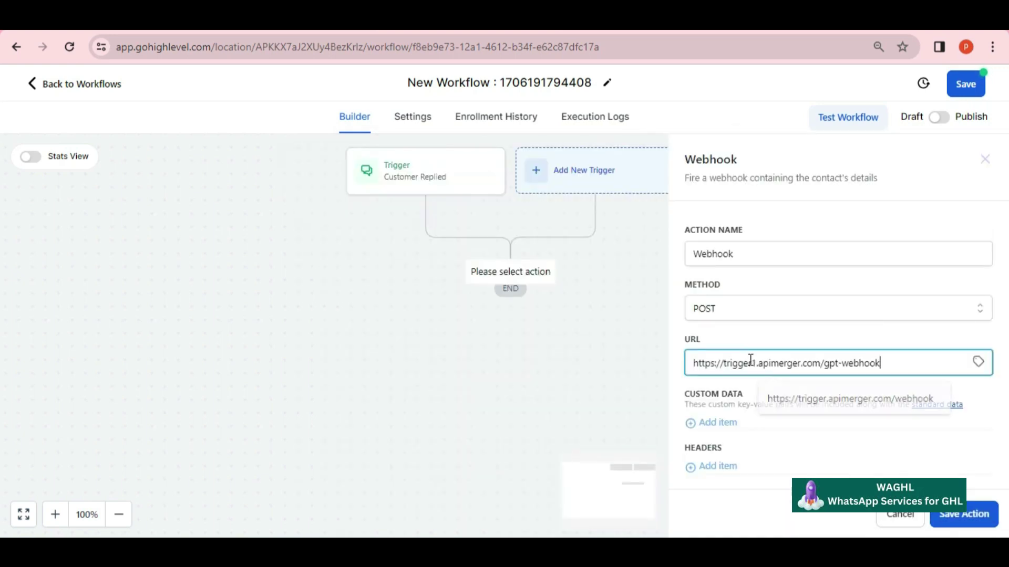
- Add custom data keys chat_gpt_assistant_id and chat_gpt_api_key to the webhook
click(718, 423)
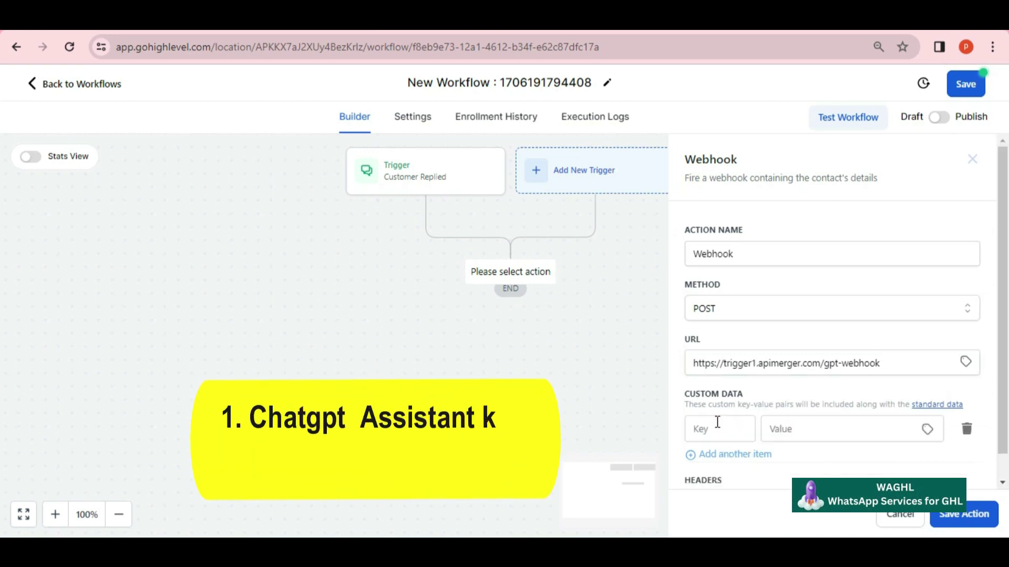
key(alt+Tab)
drag(440, 182, 312, 182)
key(ctrl+c)
key(alt+Tab)
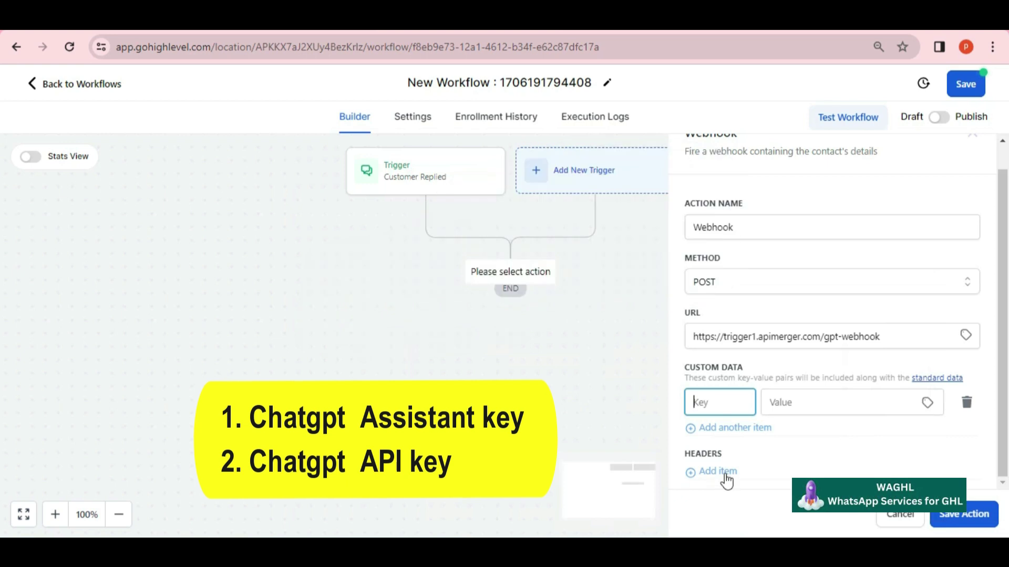
key(ctrl+v)
key(alt+Tab)
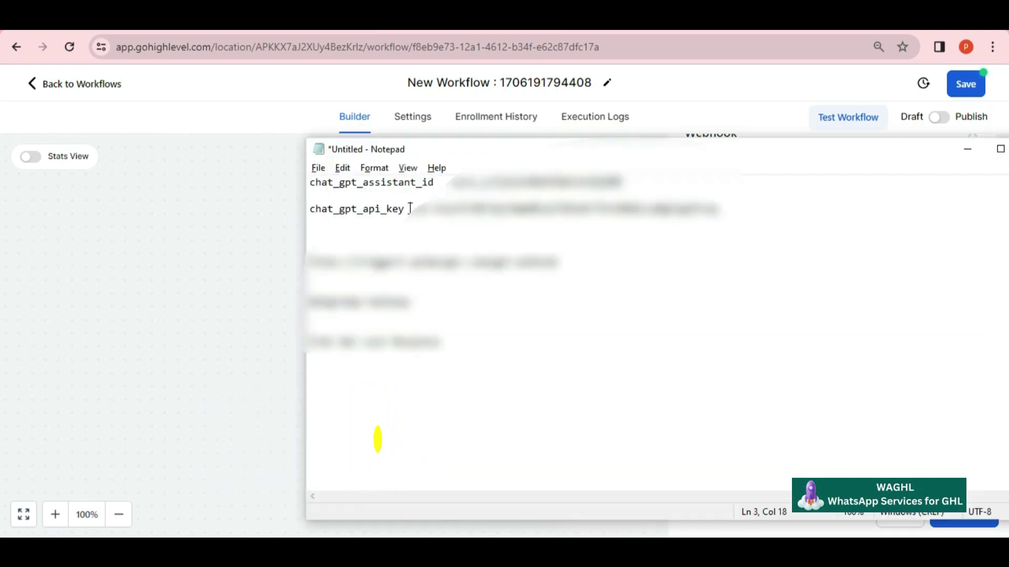
drag(412, 210, 299, 209)
key(ctrl+c)
key(alt+Tab)
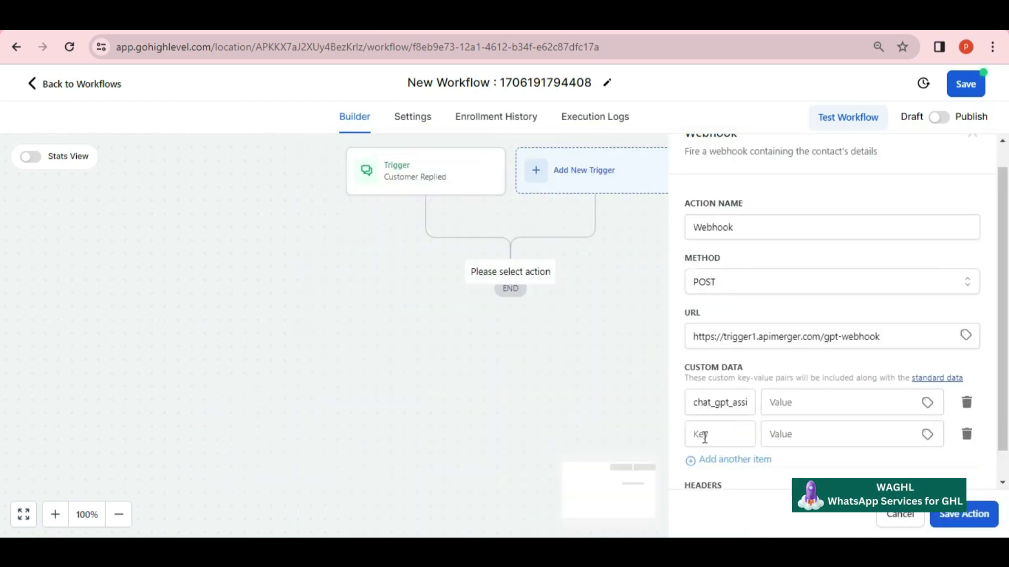
click(703, 435)
key(ctrl+v)
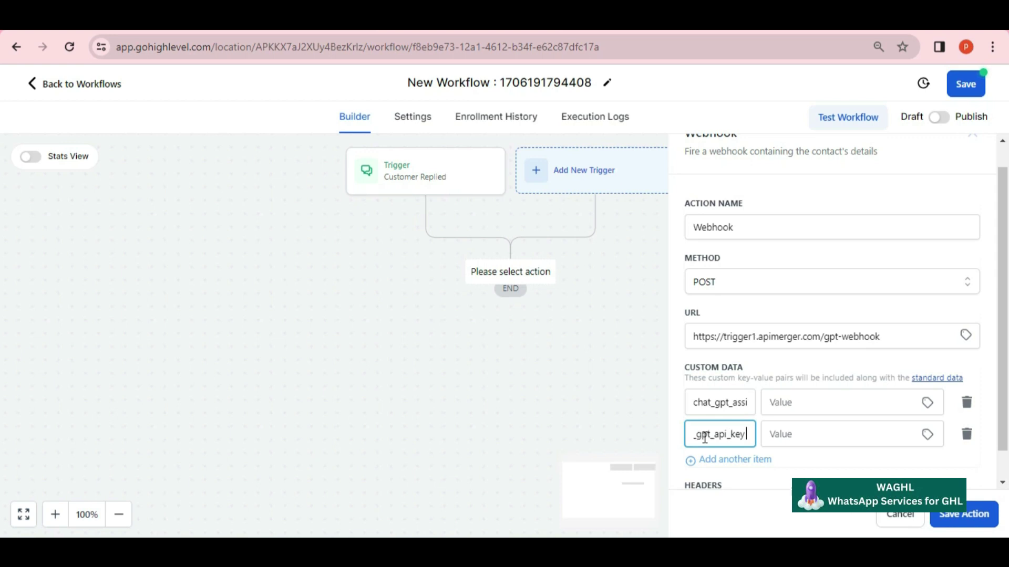
- Paste the assistant id and the API key as the values of those two keys
click(795, 408)
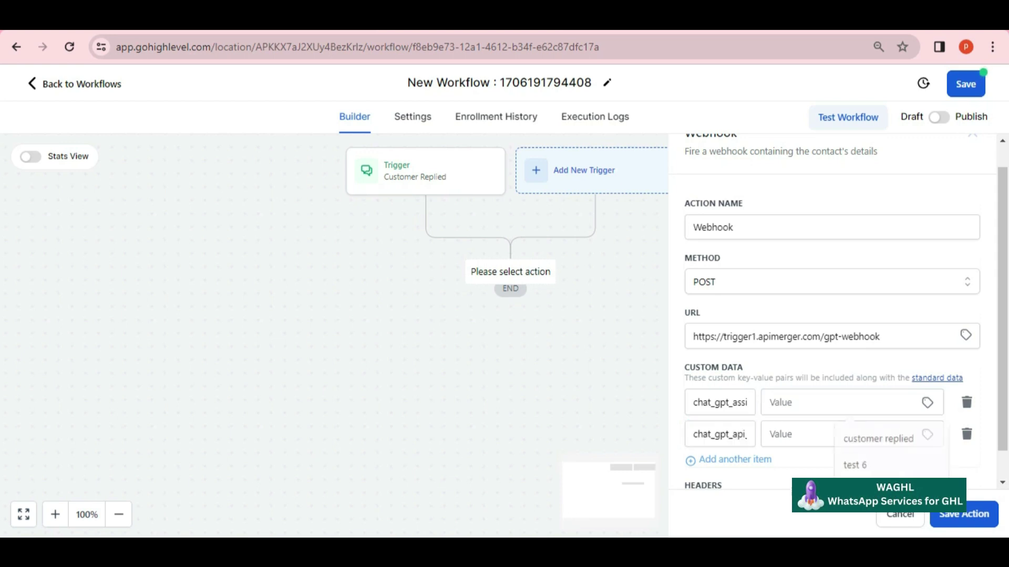
key(alt+Tab)
click(507, 145)
drag(451, 182, 627, 182)
key(alt+Tab)
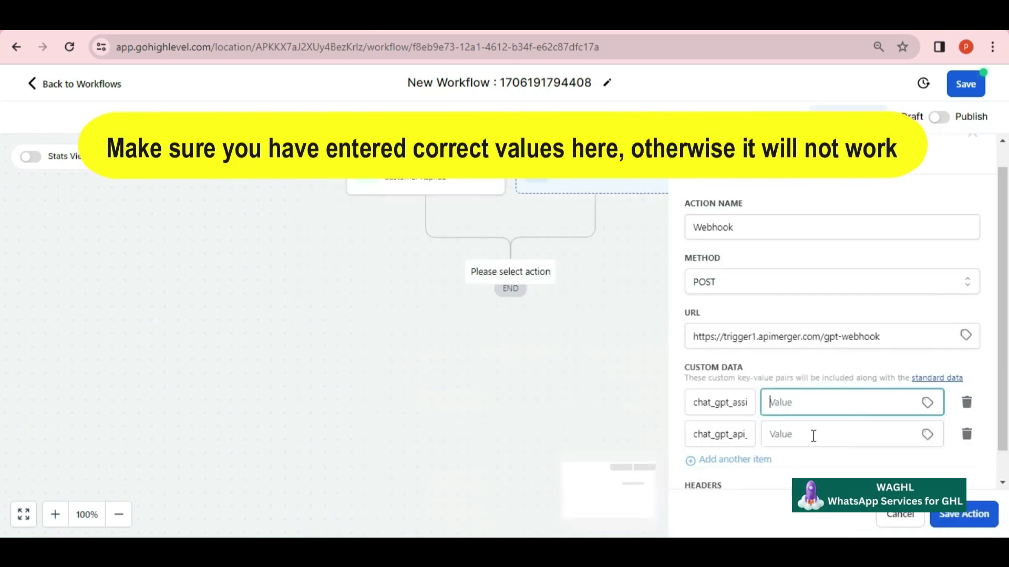
key(ctrl+v)
click(774, 437)
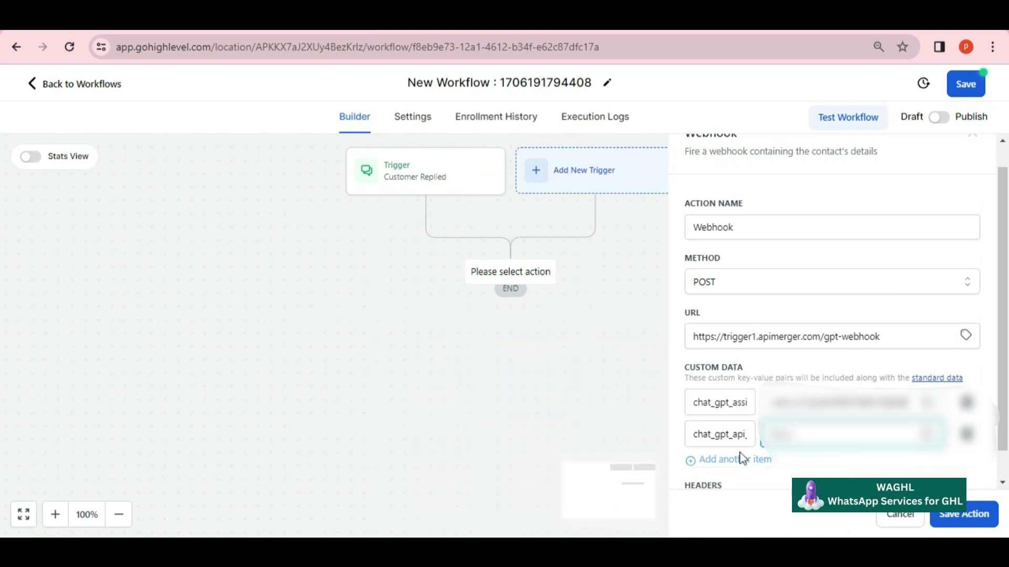
key(ctrl+v)
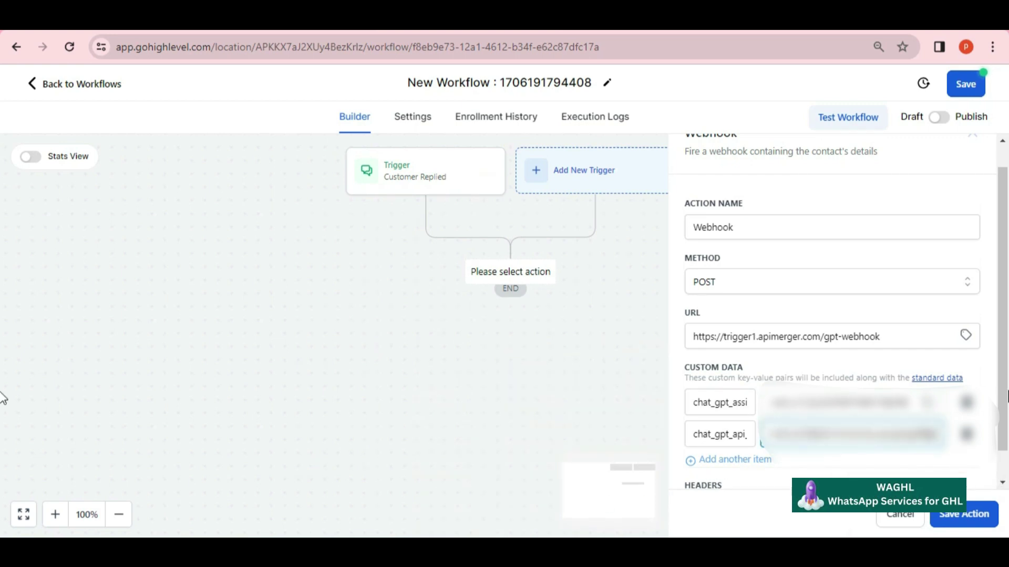
scroll(1005, 410, down, 1)
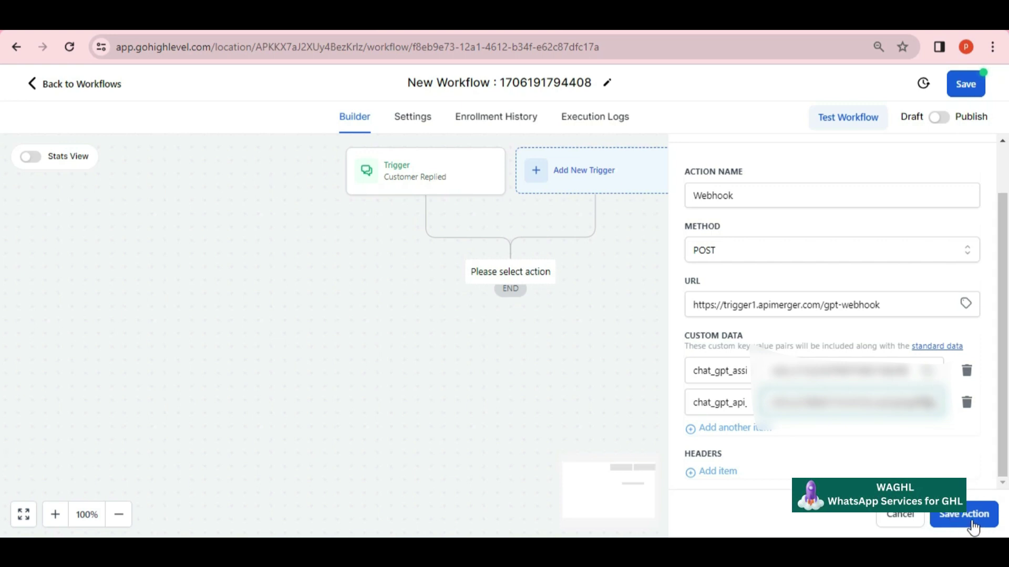
- Save the Webhook action, rename the workflow 'chatgpt chatbot' and switch it to published
click(972, 524)
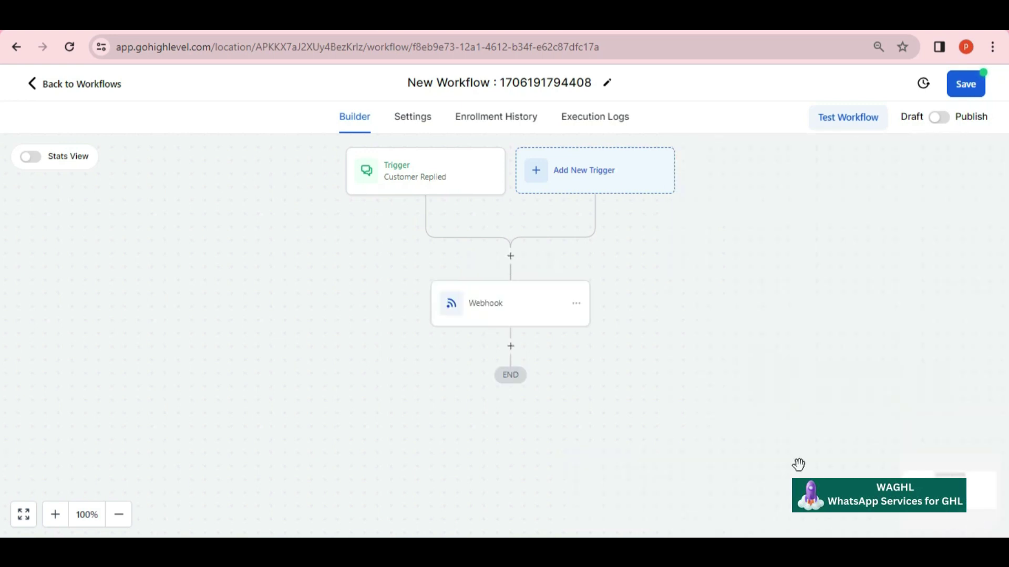
click(609, 83)
text(ch)
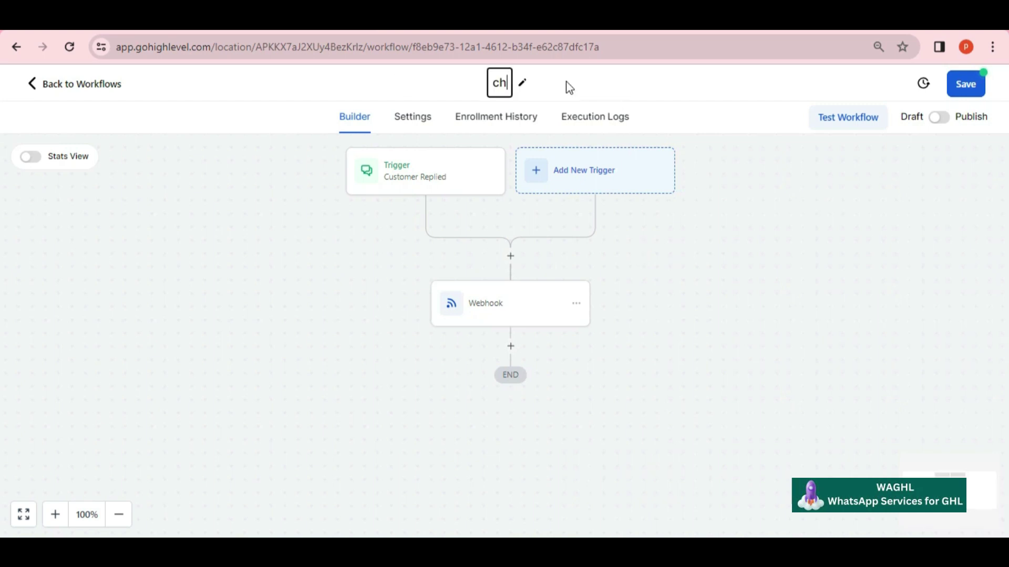
text(atgpt)
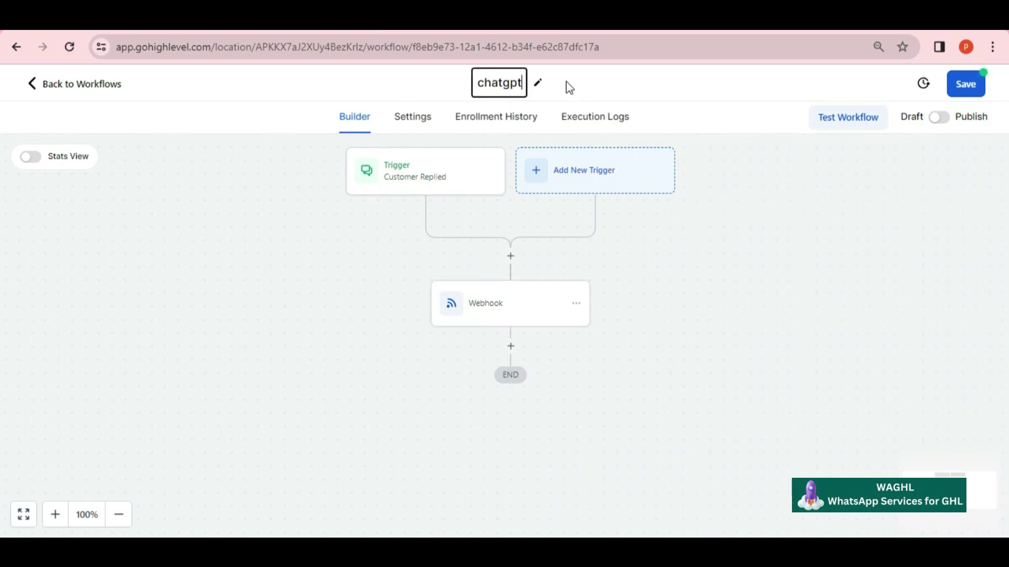
text( cha)
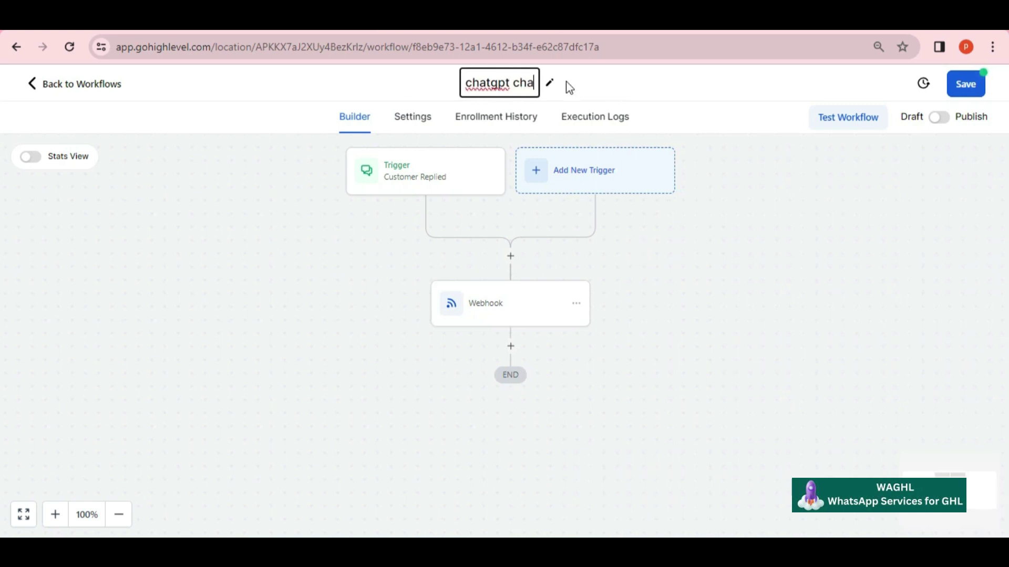
text(tbot)
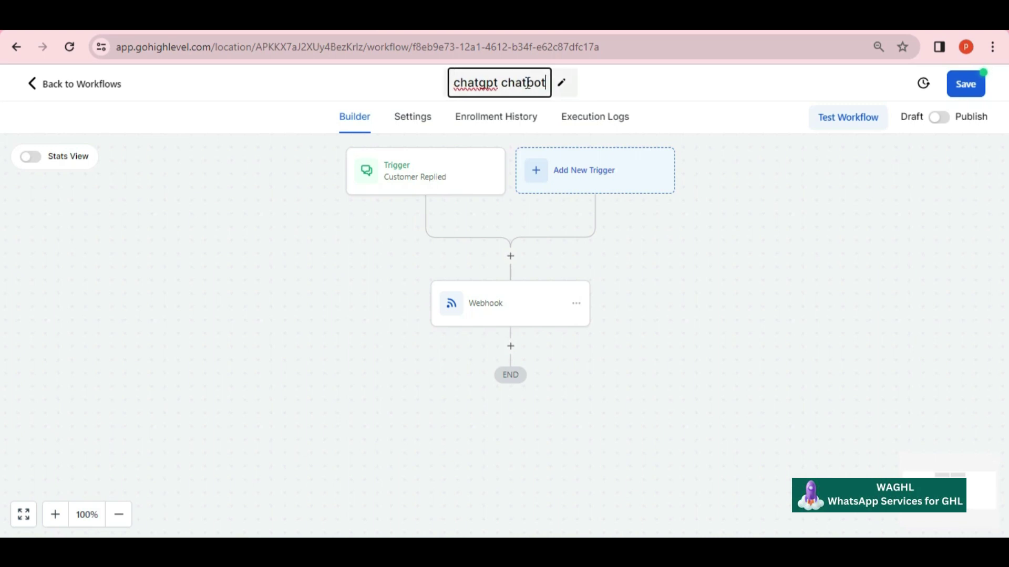
click(939, 116)
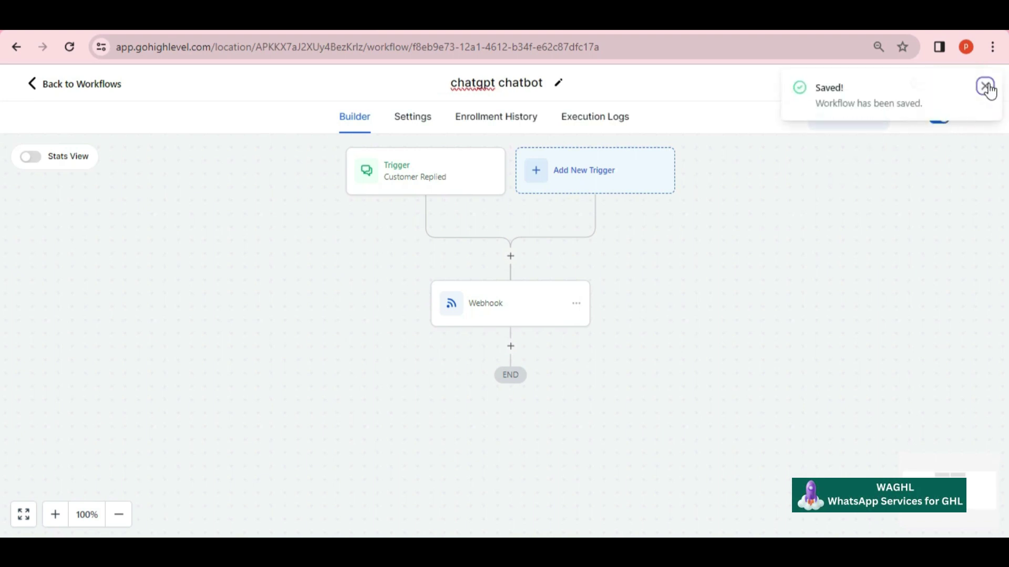
- Send 'Hi' to the chatbot in WhatsApp Web, then answer 'yes' after its greeting
click(985, 88)
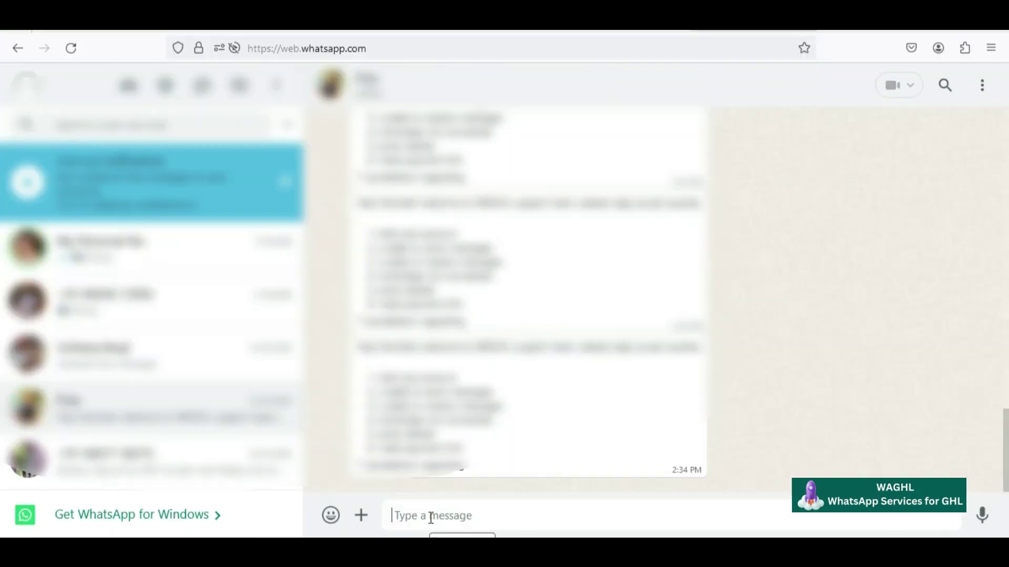
text(Hi)
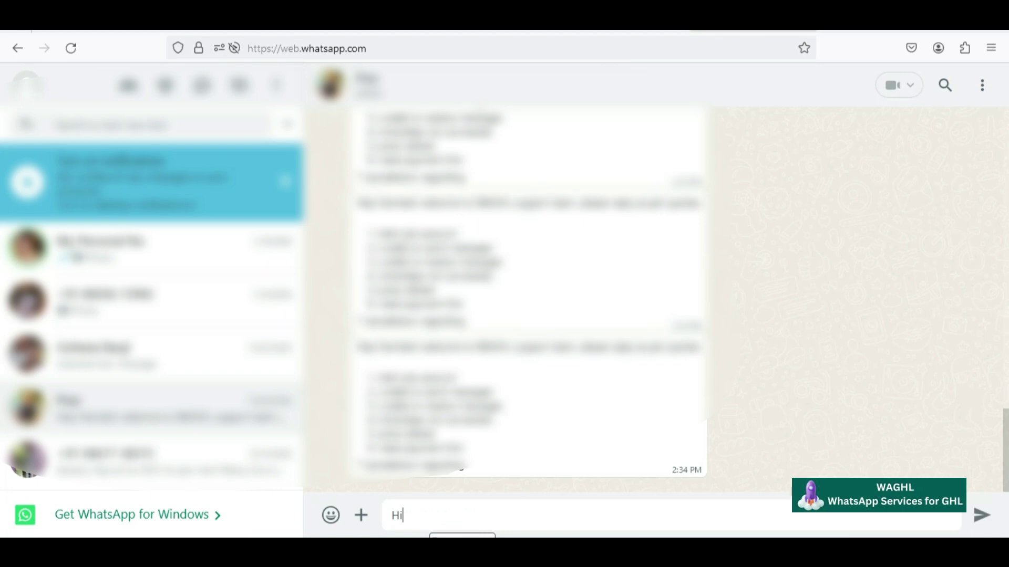
key(Return)
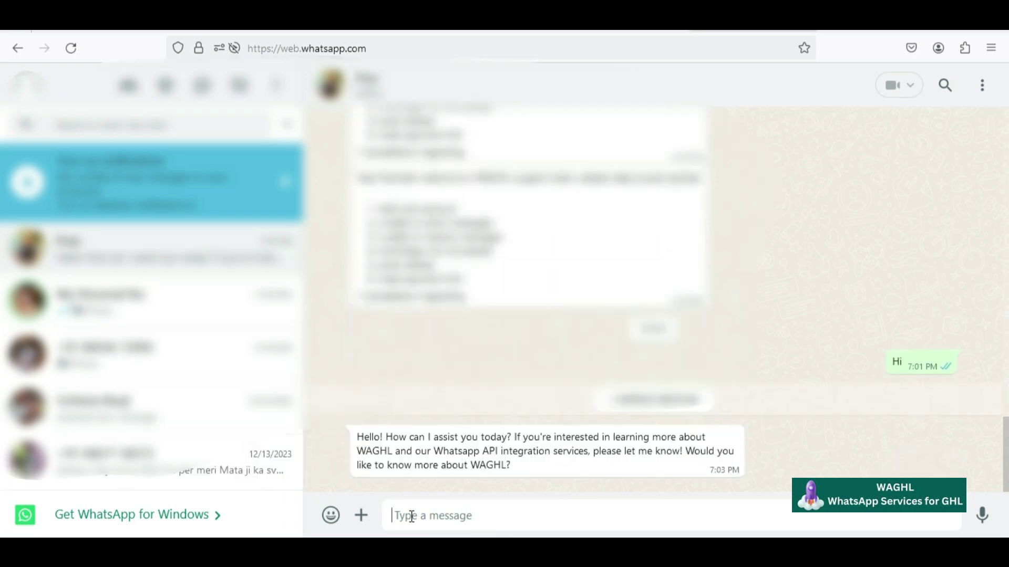
text(yes)
key(Return)
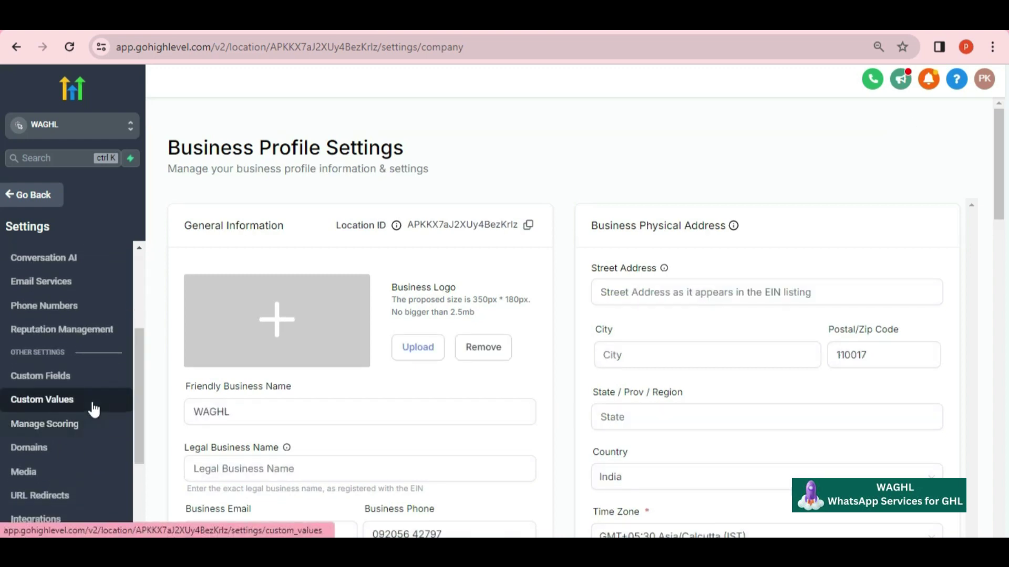
- Create a Multi Line contact custom field named 'Chat Gpt Last Response' in Custom Fields
click(78, 385)
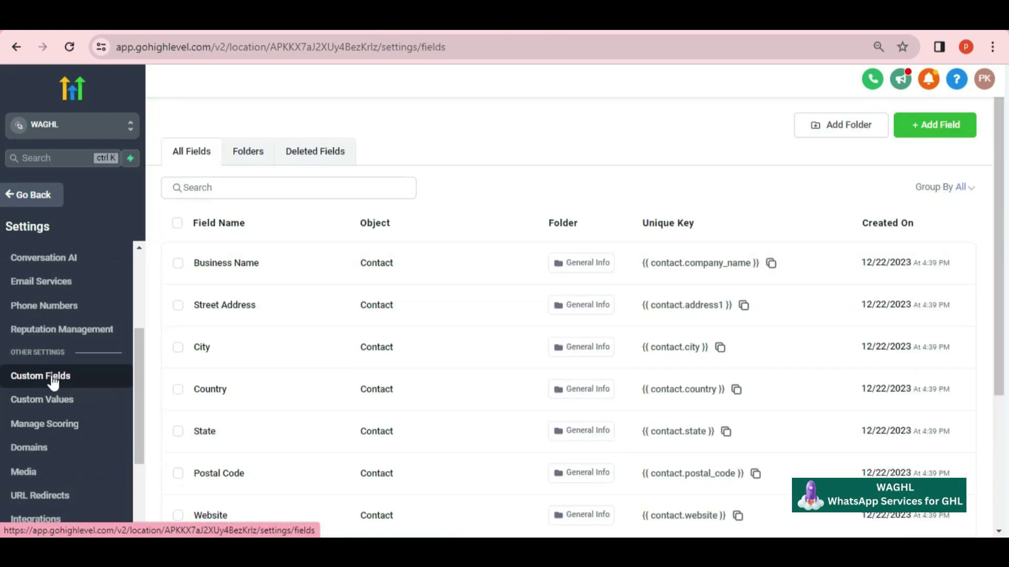
click(936, 128)
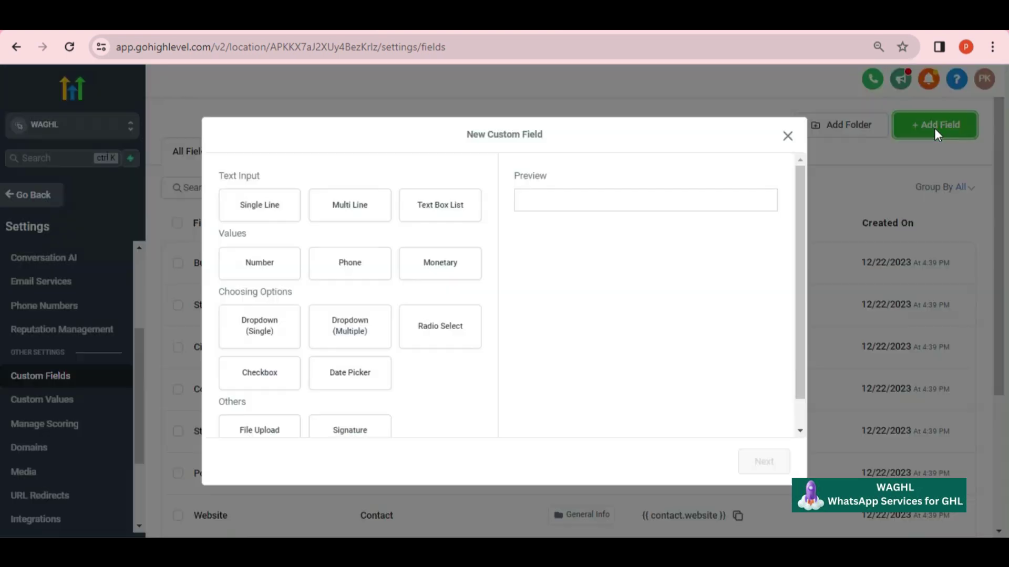
click(362, 211)
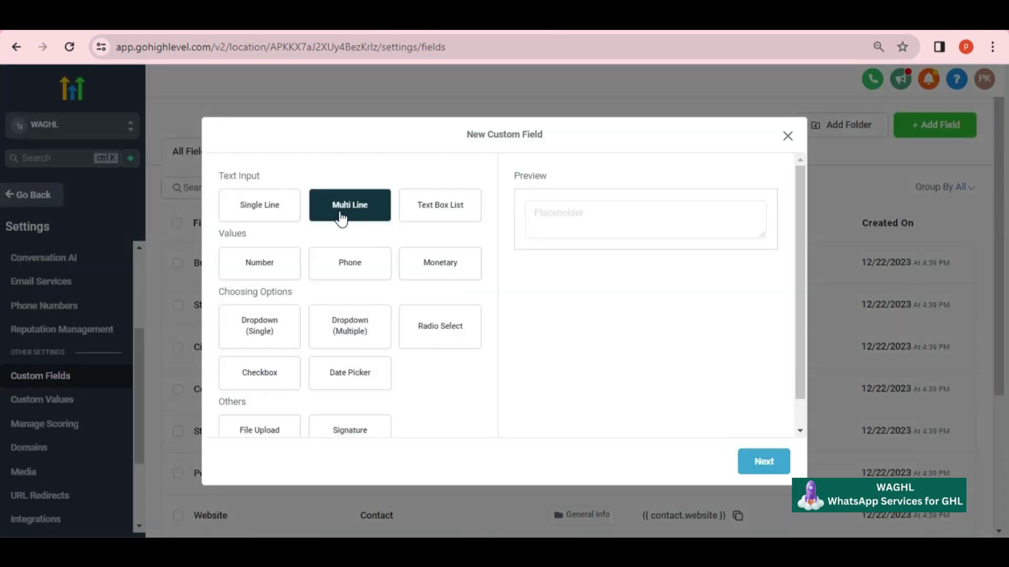
click(763, 464)
click(336, 268)
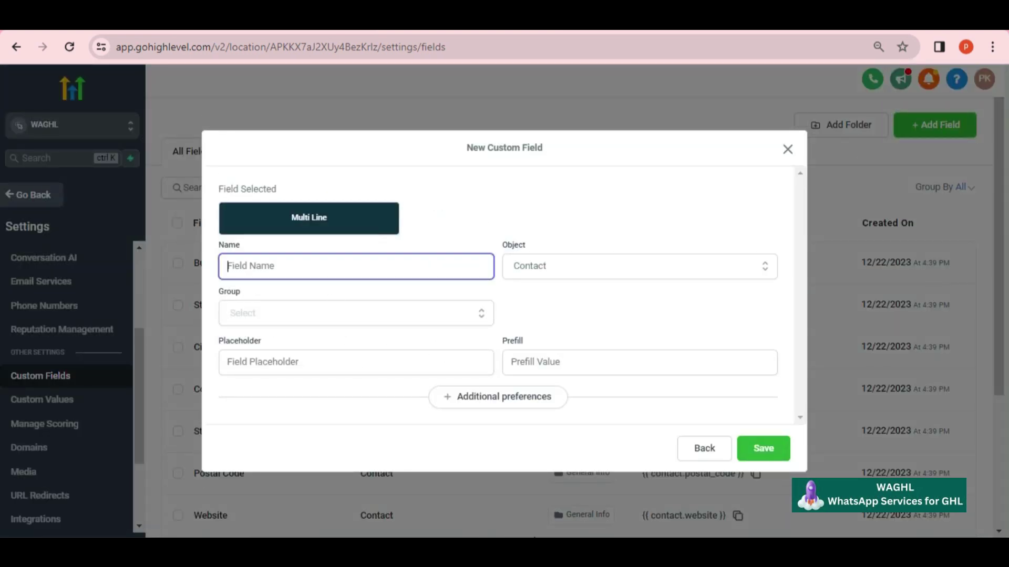
click(522, 484)
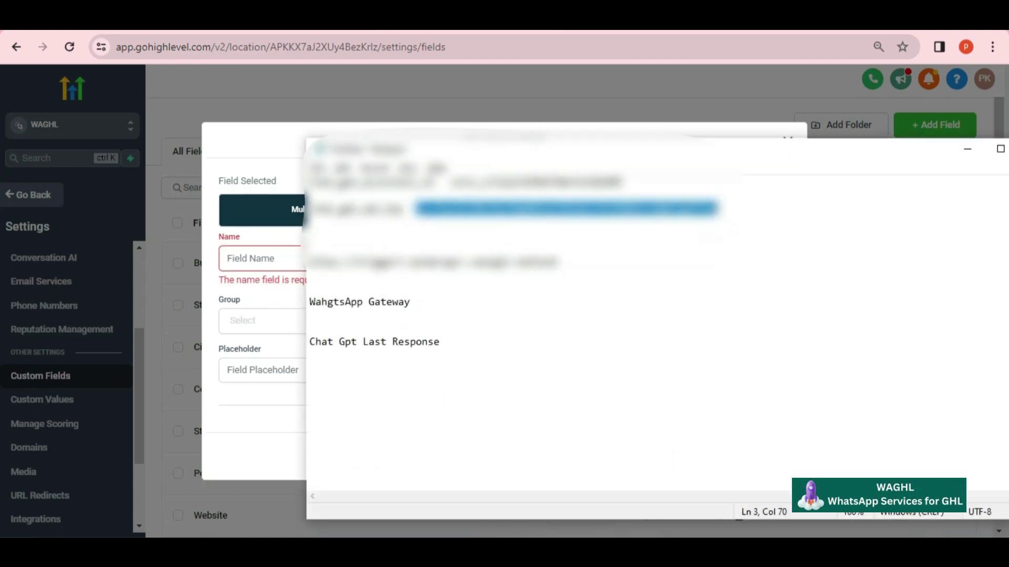
drag(440, 342, 293, 338)
key(ctrl+c)
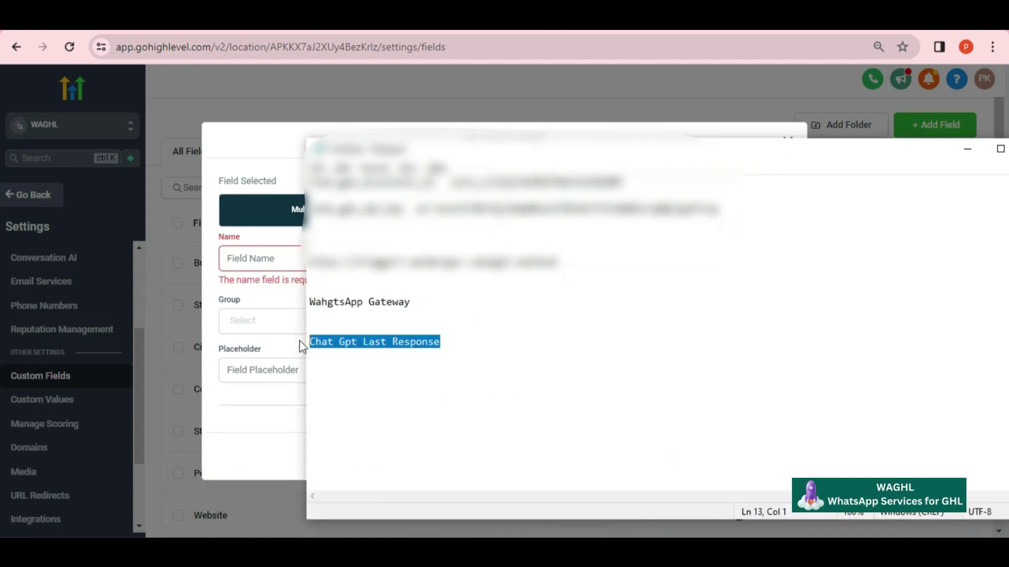
click(508, 486)
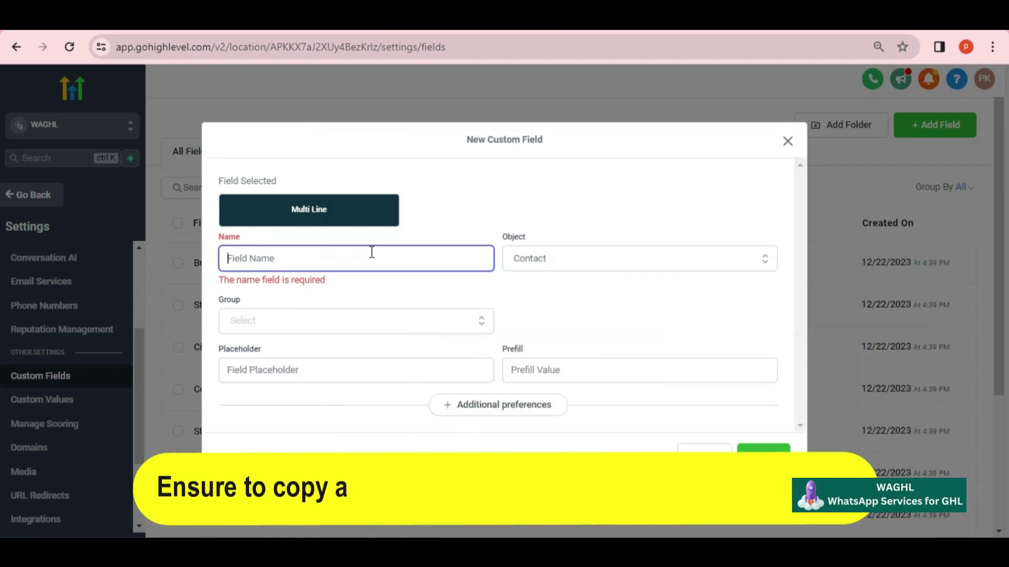
click(301, 266)
key(ctrl+v)
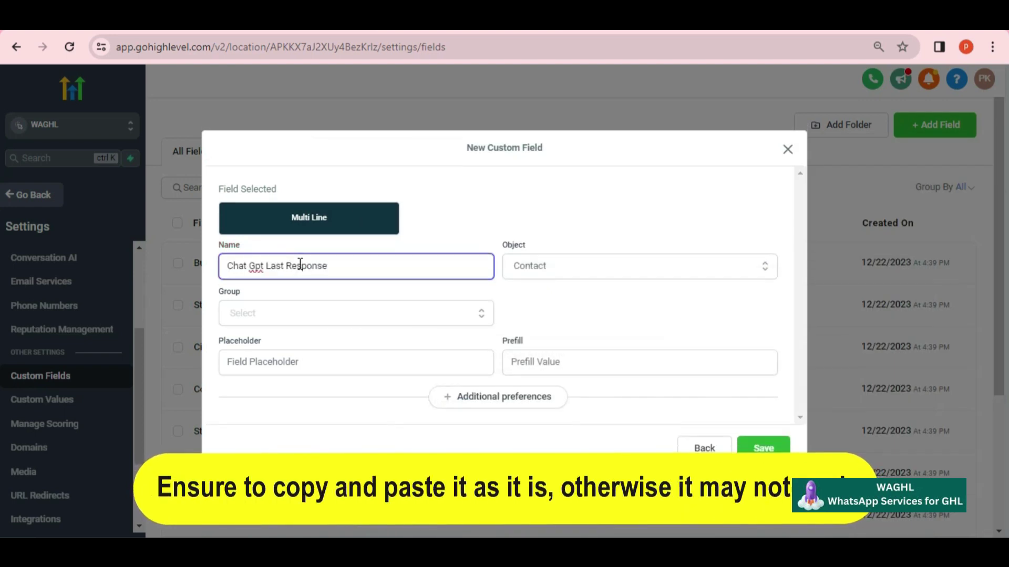
click(759, 449)
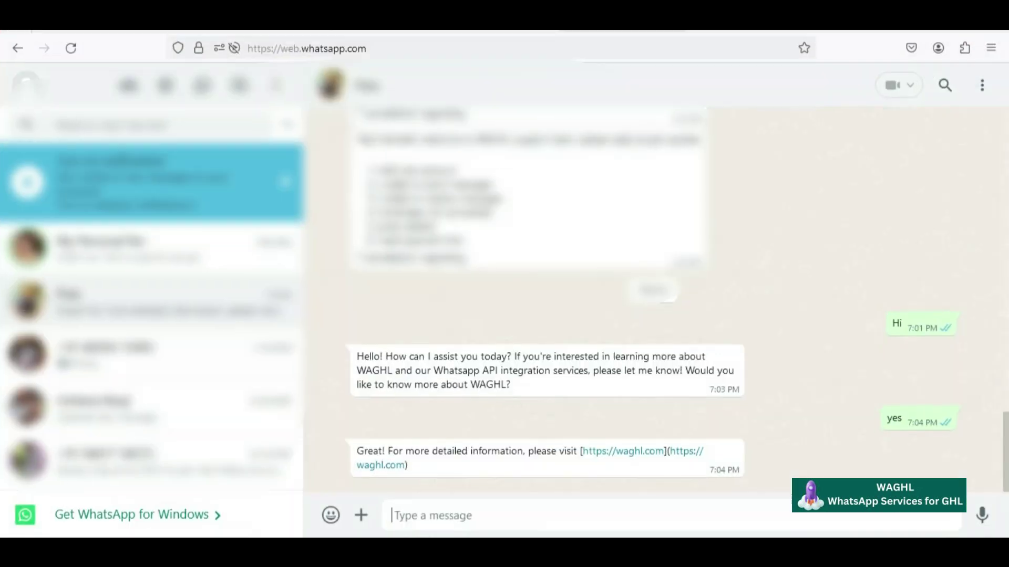
- Send the message 'How to use admin panel' to the WhatsApp chatbot
text(How)
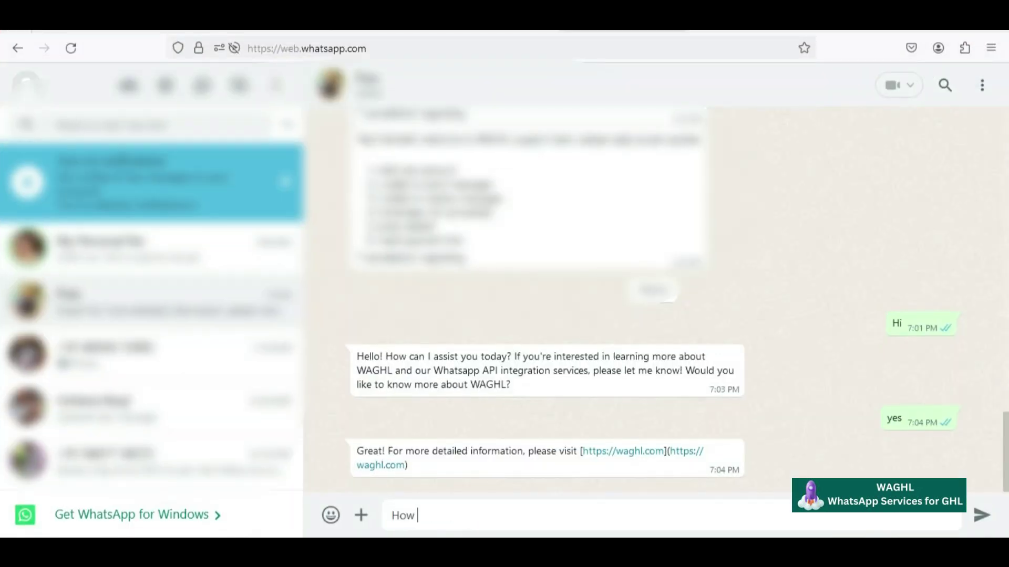
text( to use admin pan)
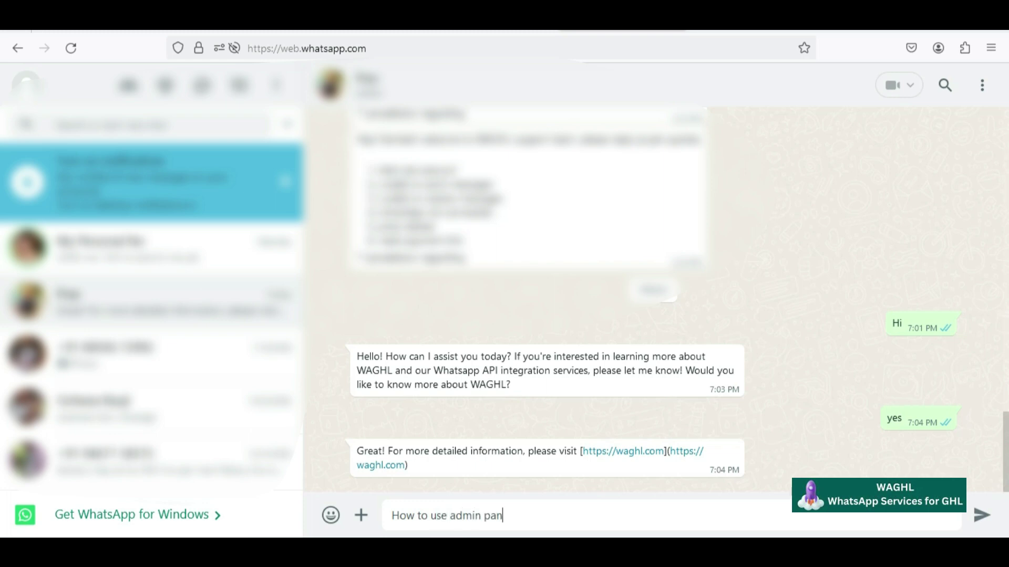
text(el)
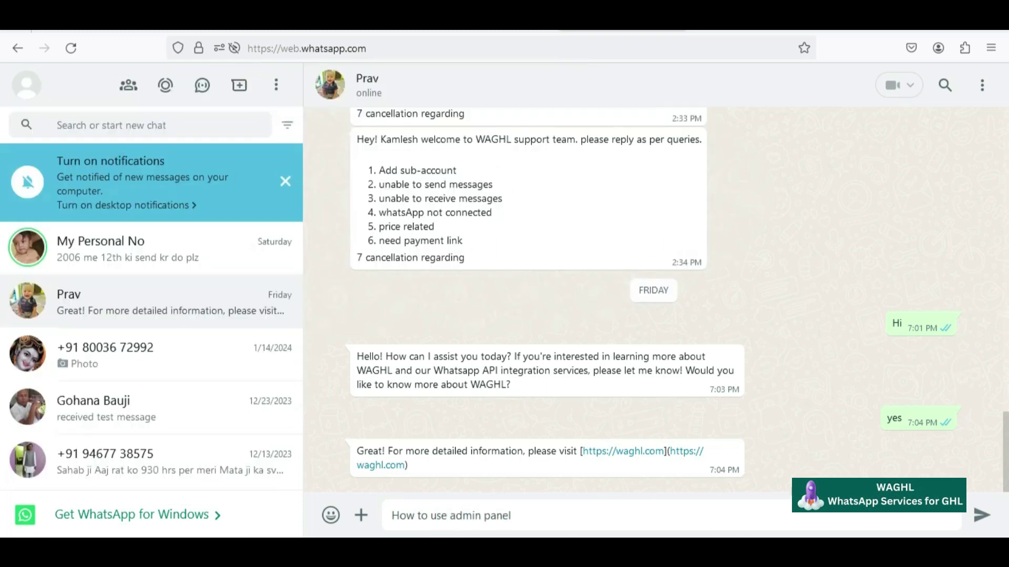
key(Return)
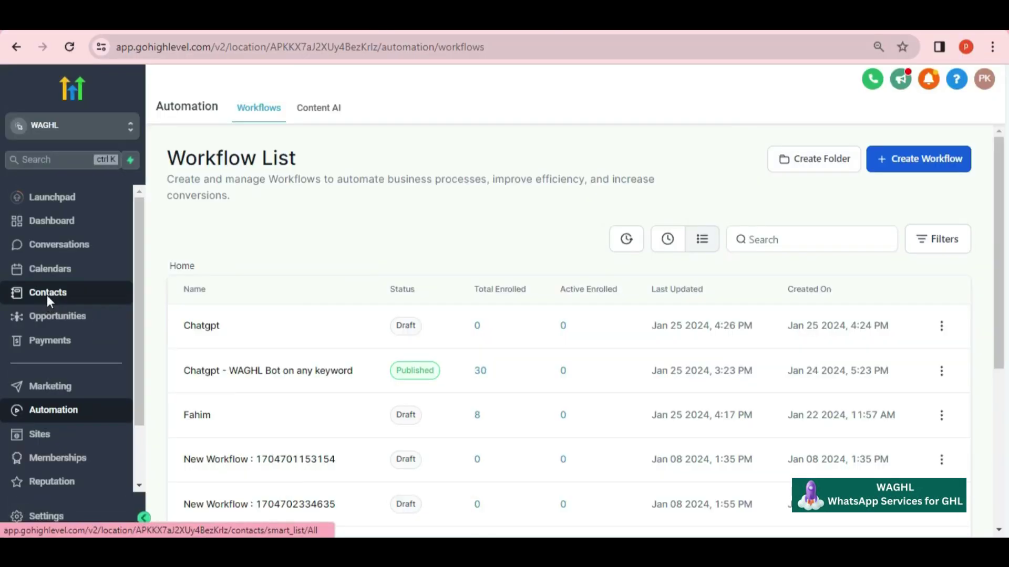
- Search contacts for 'demo', open Demo Contact, and enlarge its Chat Gpt Last Response box
click(46, 295)
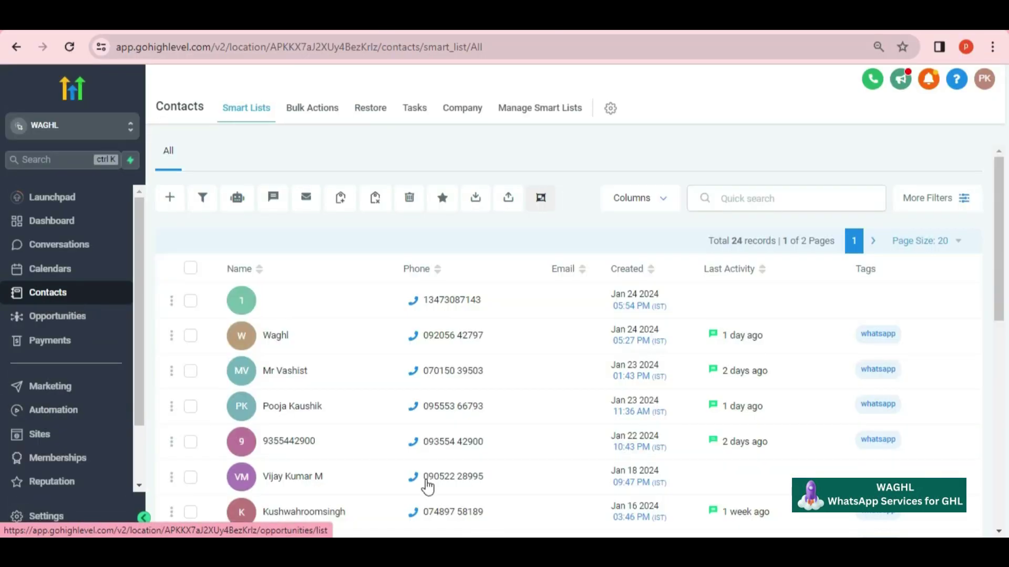
click(741, 191)
text(de)
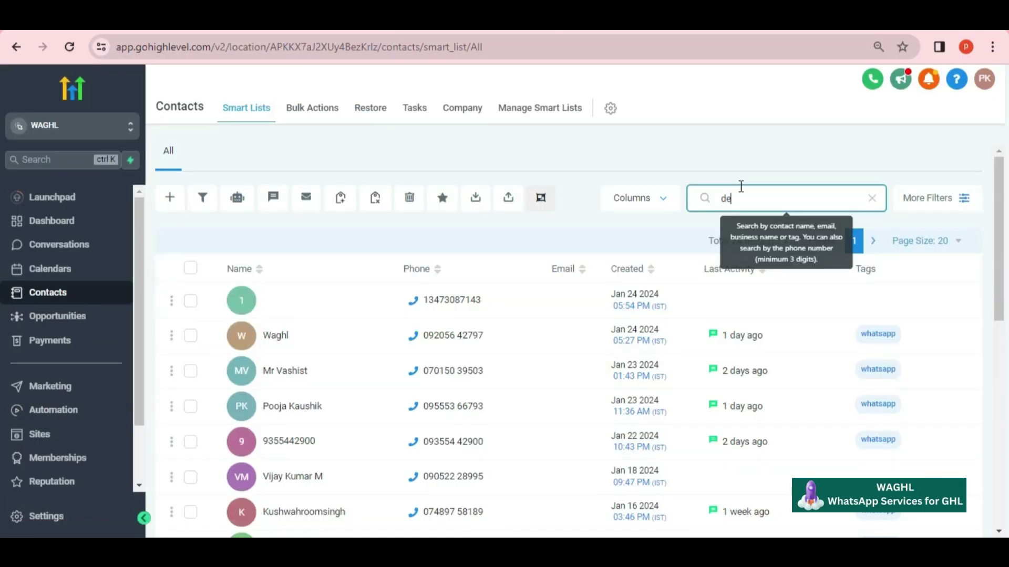
text(mo)
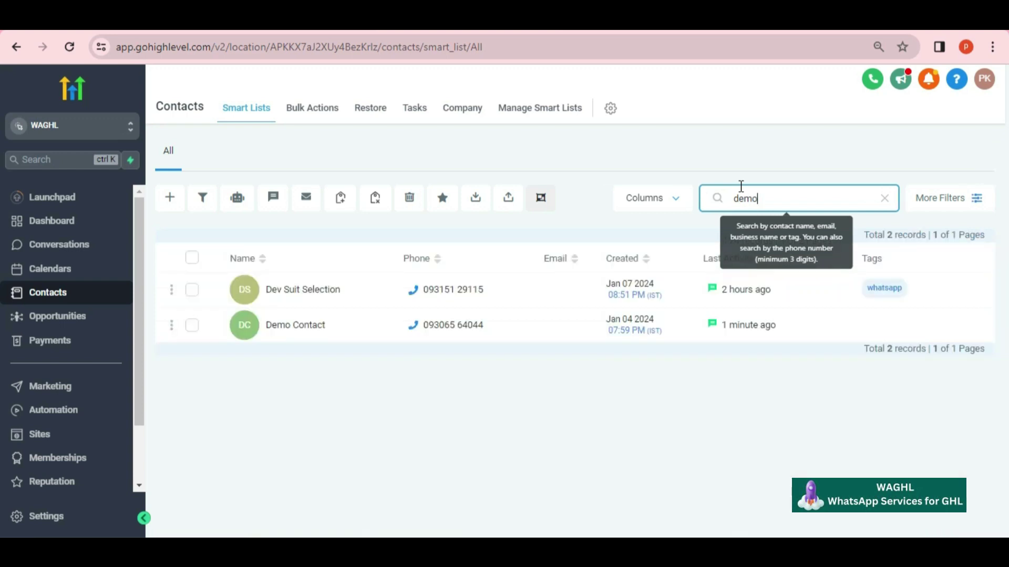
click(286, 288)
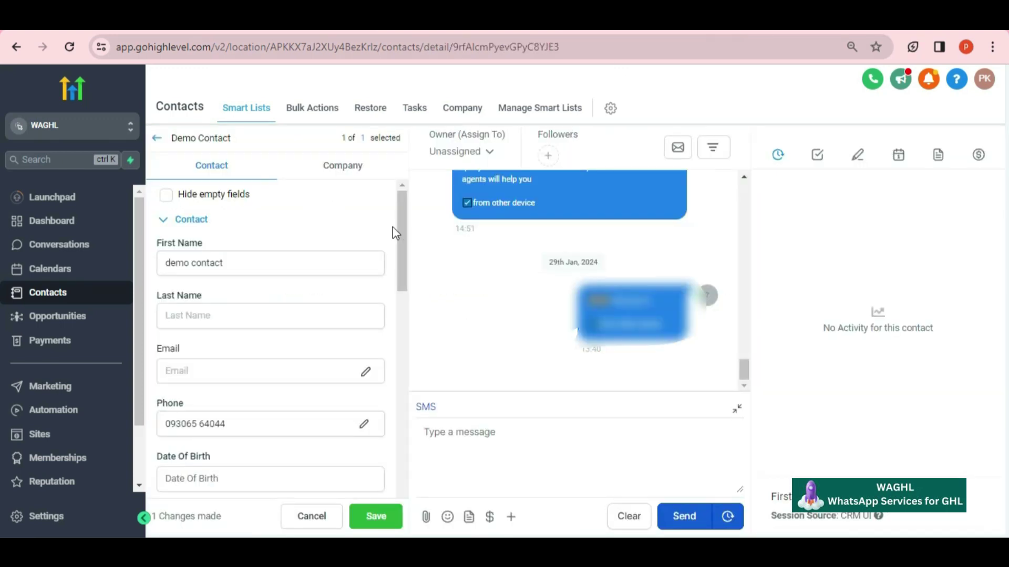
drag(398, 226, 410, 317)
drag(387, 279, 389, 321)
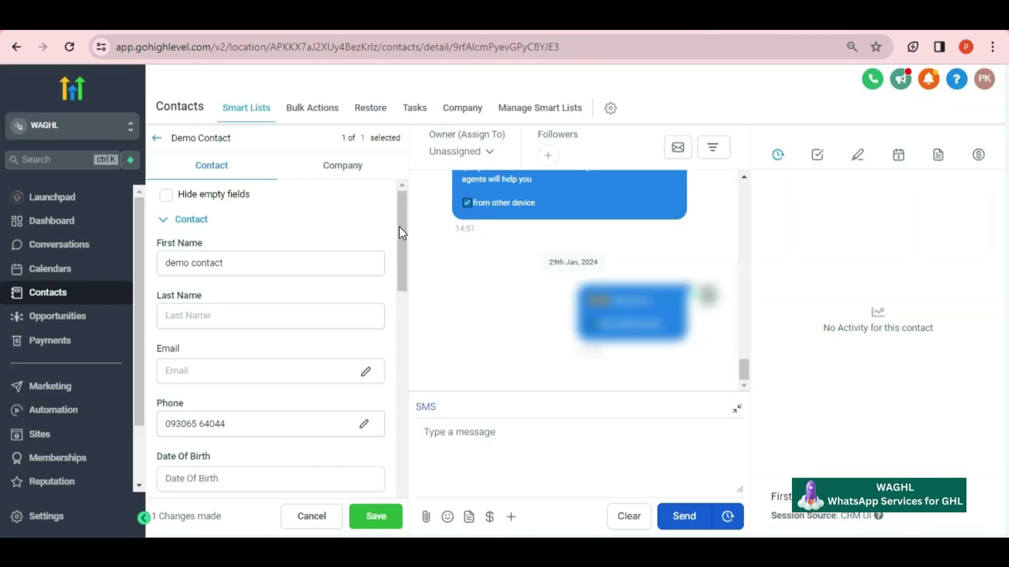
- Enlarge the Chat Gpt Last Response box to read the full admin-panel reply
drag(401, 230, 411, 319)
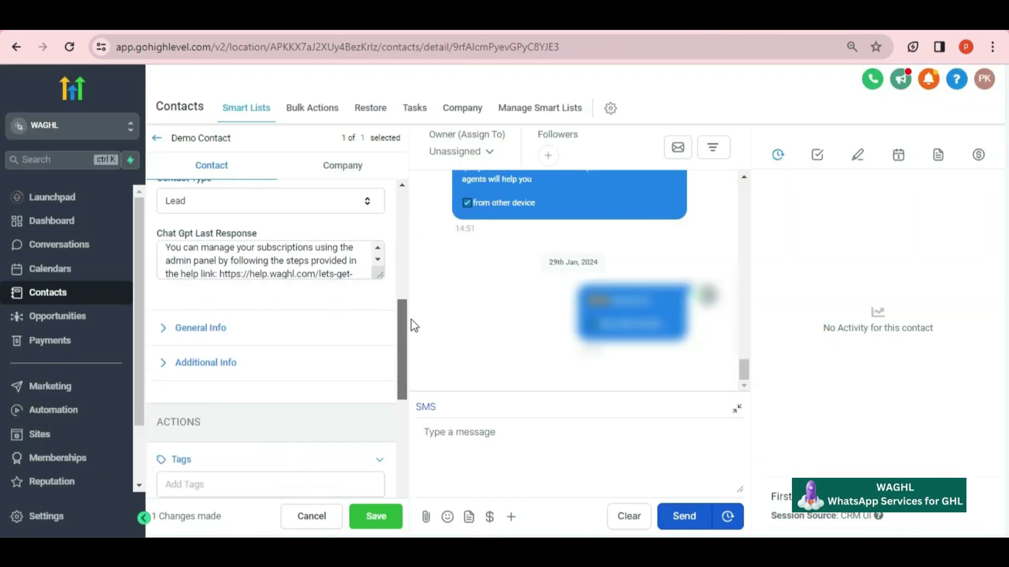
drag(380, 275, 392, 317)
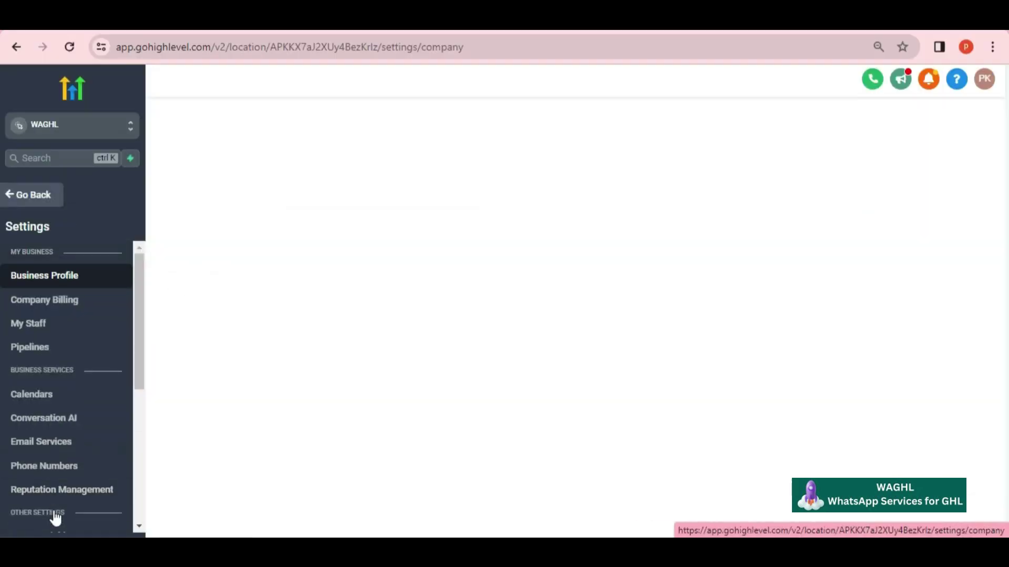
- Open Phone Numbers' Advanced Settings to see Whatsapp Gateway 1 as the SMS provider
scroll(55, 517, down, 4)
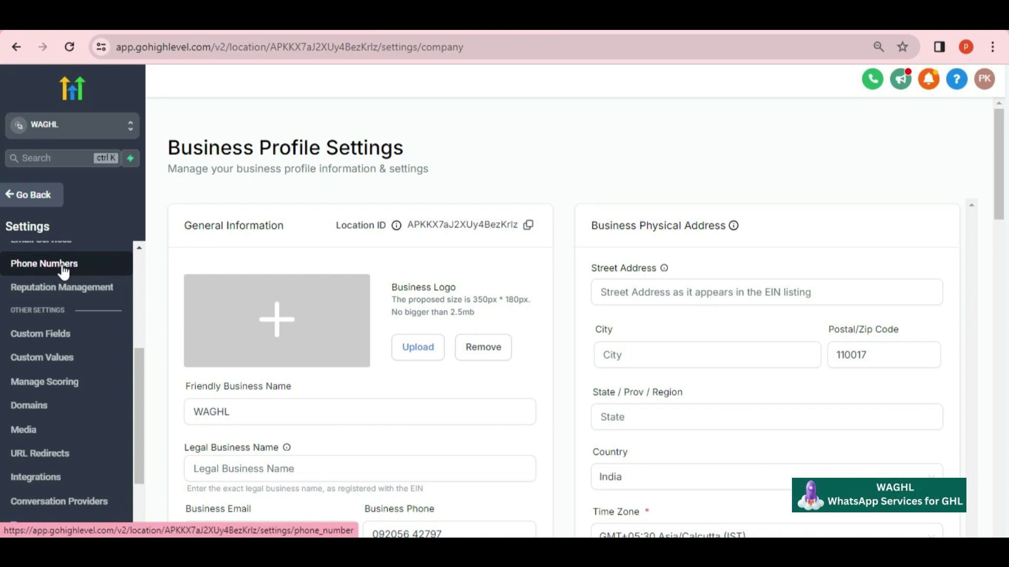
click(61, 266)
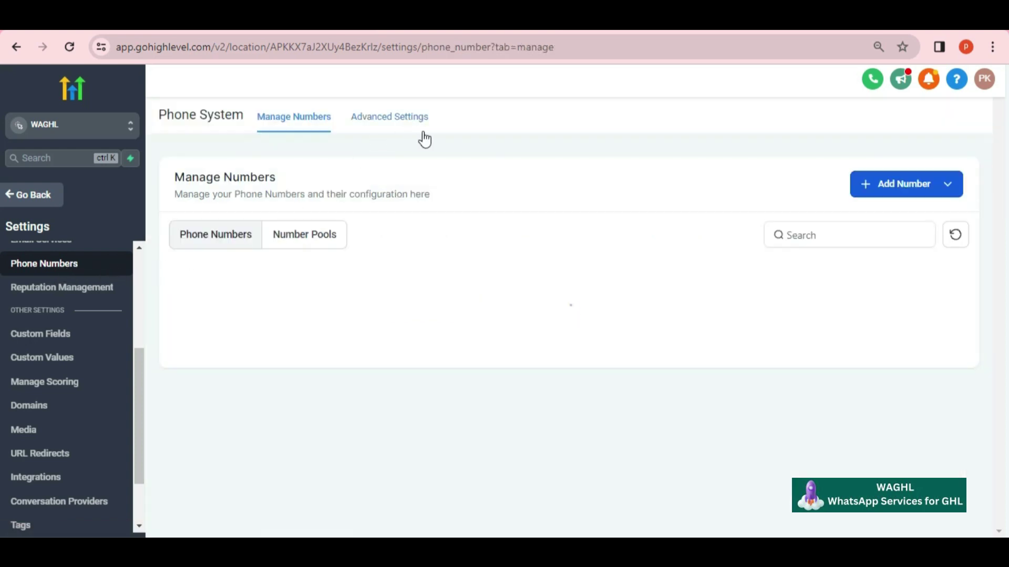
click(396, 117)
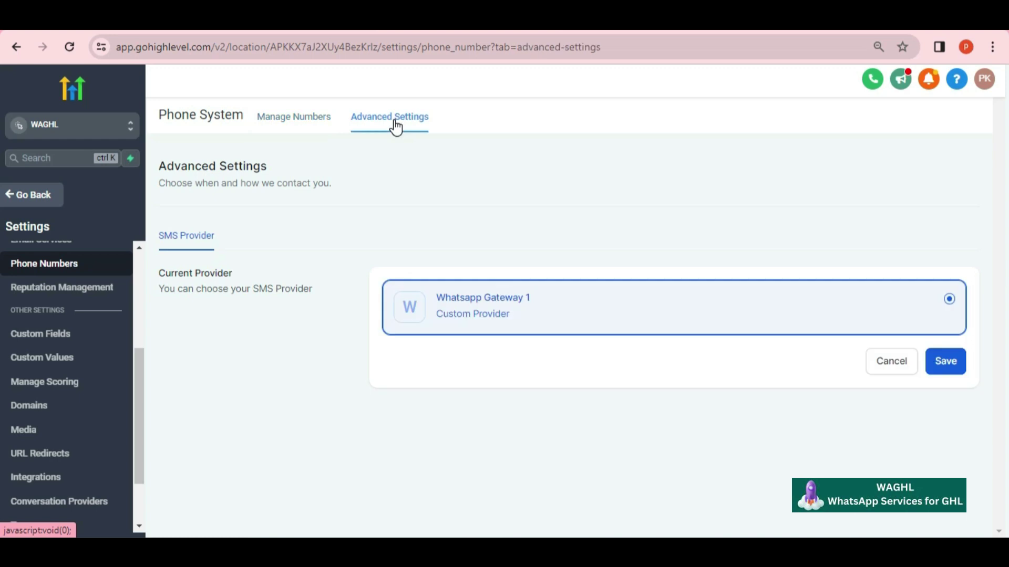